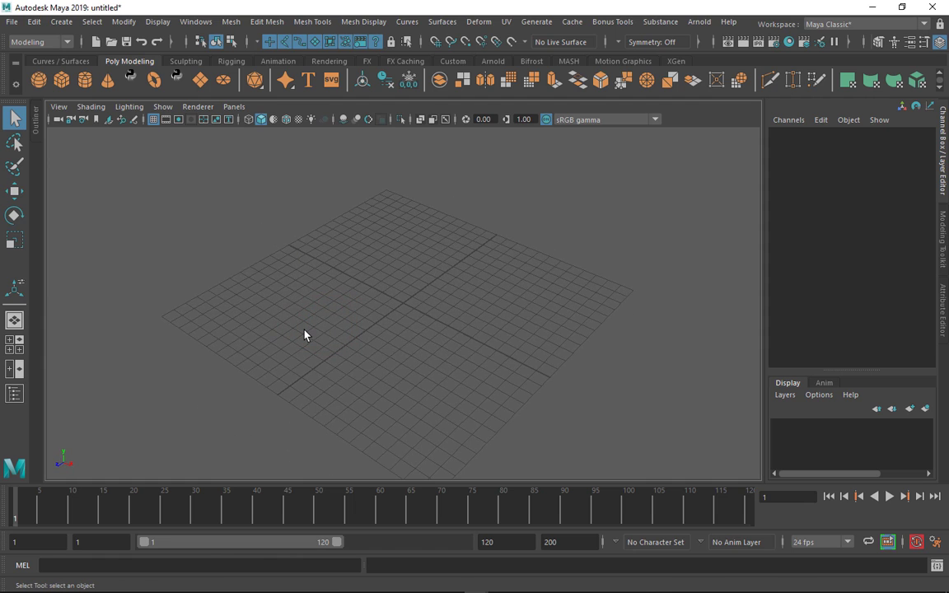
Create a polygon cube and move it along Z to about -3.67.
left_click_drag(413, 334, 492, 323, "alt")
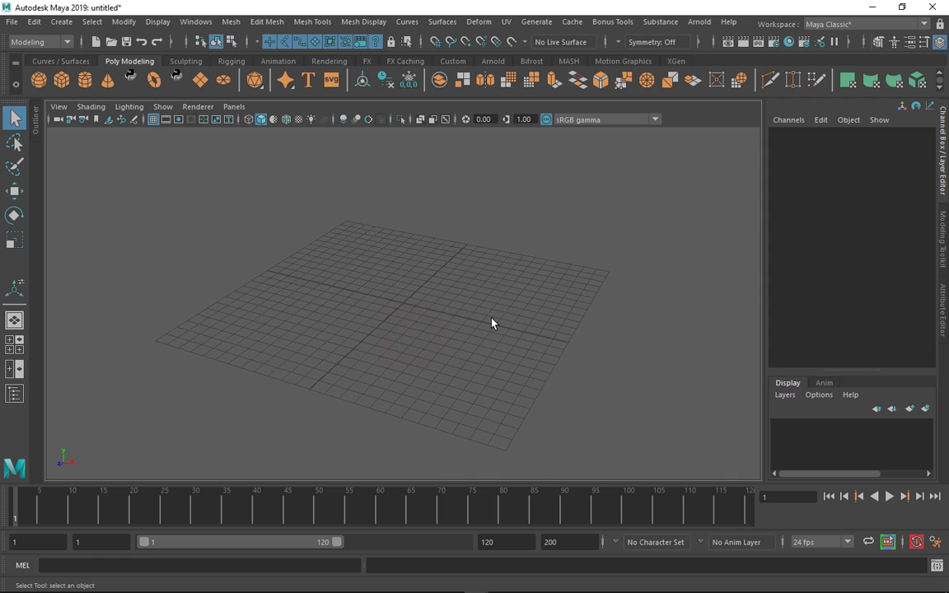
right_click_drag(491, 311, 428, 327, "shift")
right_click_drag(483, 352, 483, 349, "shift")
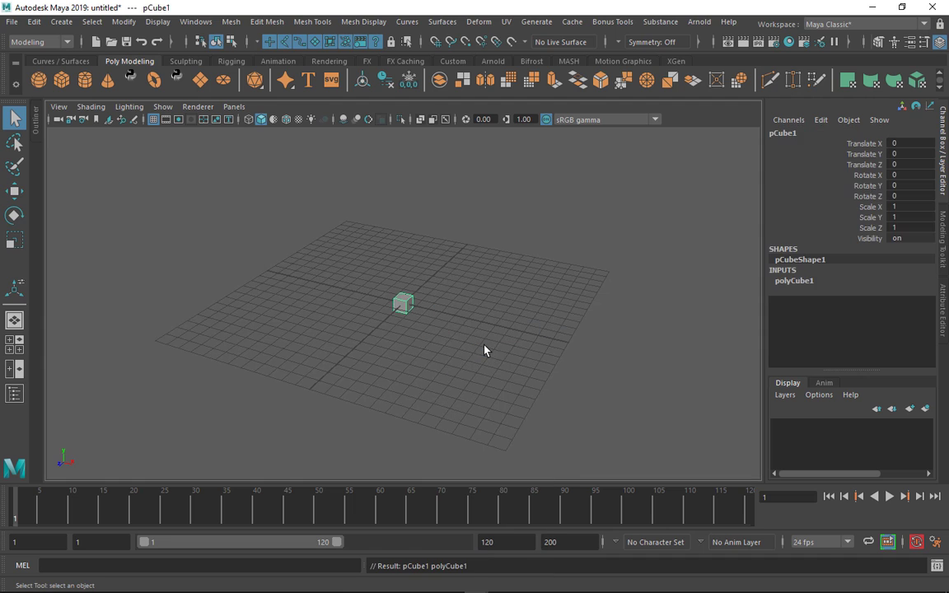
left_click(482, 344)
right_click_drag(526, 275, 416, 305, "alt")
left_click(415, 305)
key("w")
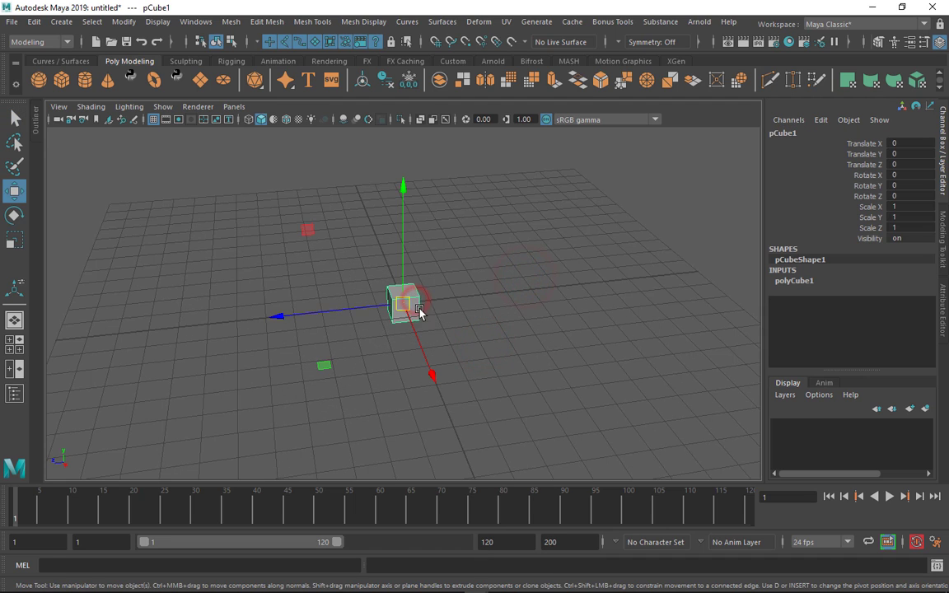
left_click_drag(338, 314, 434, 255)
left_click(434, 239)
Create a polygon sphere and move it along Z to about 5.01.
right_click_drag(457, 238, 521, 238, "shift")
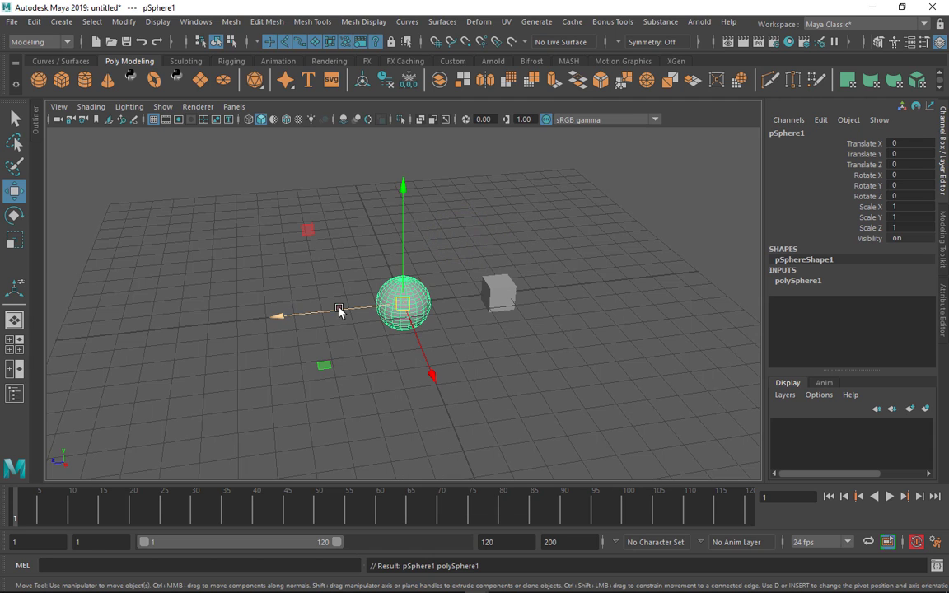
left_click_drag(339, 312, 201, 313)
left_click(431, 231)
Create a second polygon cube and move it along Z to about 1.39, between the sphere and the first cube.
right_click_drag(449, 215, 451, 251, "shift")
left_click_drag(338, 309, 298, 313)
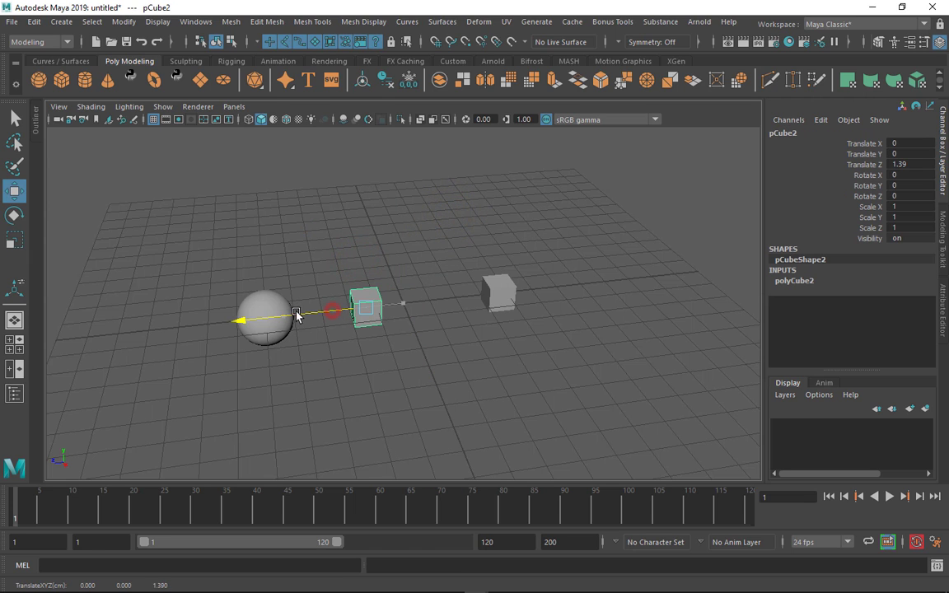
left_click(416, 257)
Show the middle cube in smooth mesh preview and return it to its unsmoothed display.
left_click_drag(416, 257, 407, 318, "alt")
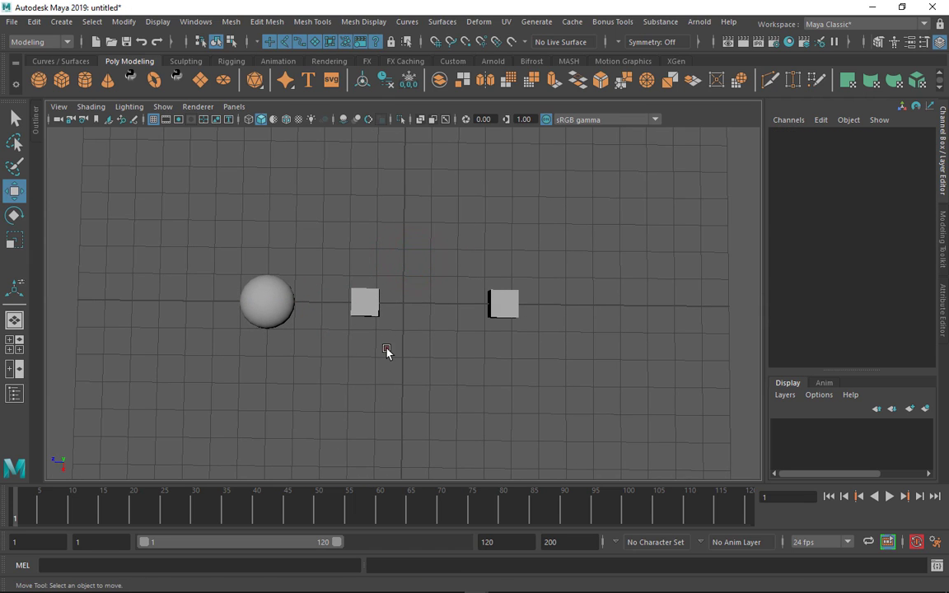
left_click_drag(387, 353, 389, 356, "alt")
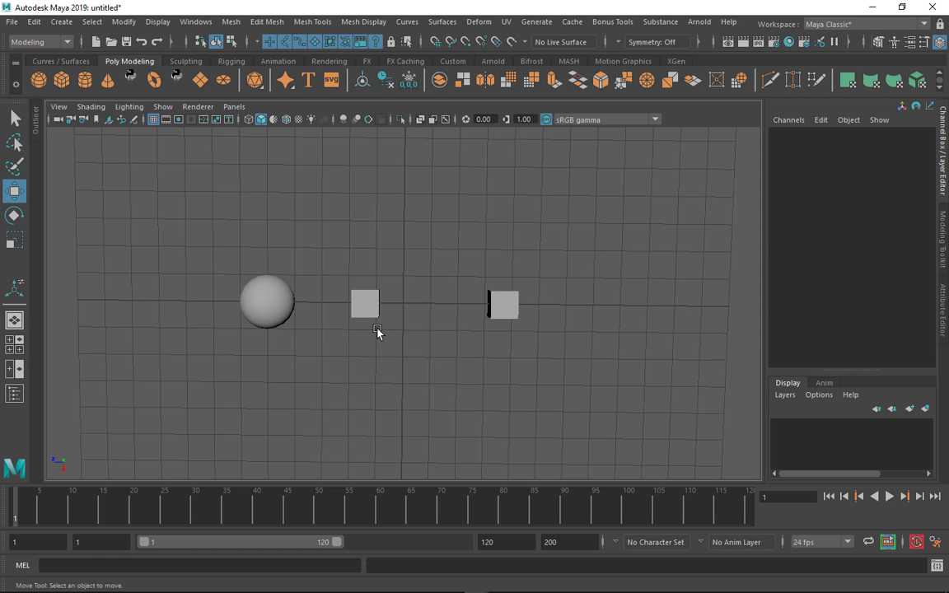
left_click(371, 313)
scroll(410, 329, "up", 5)
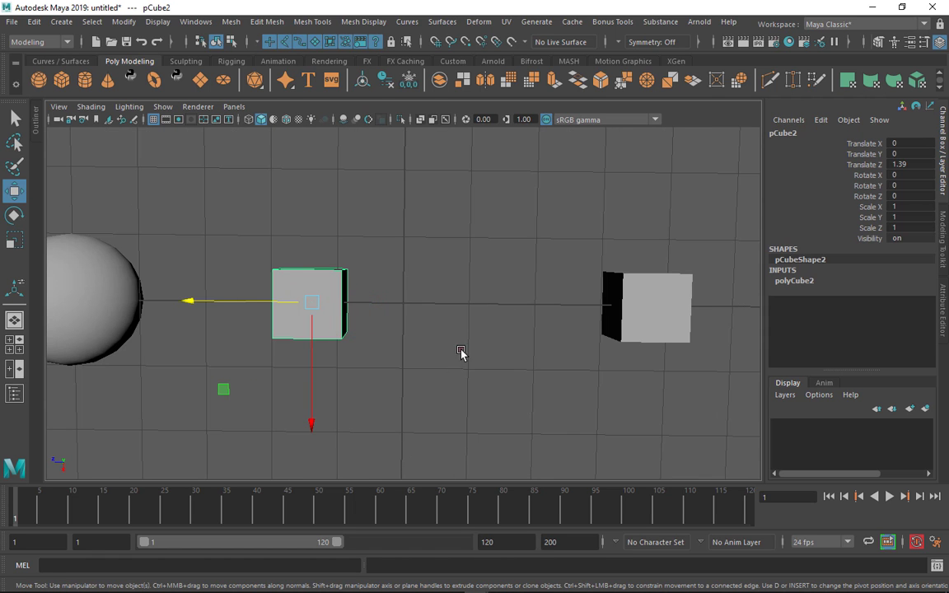
left_click_drag(460, 352, 510, 352, "alt")
key("3")
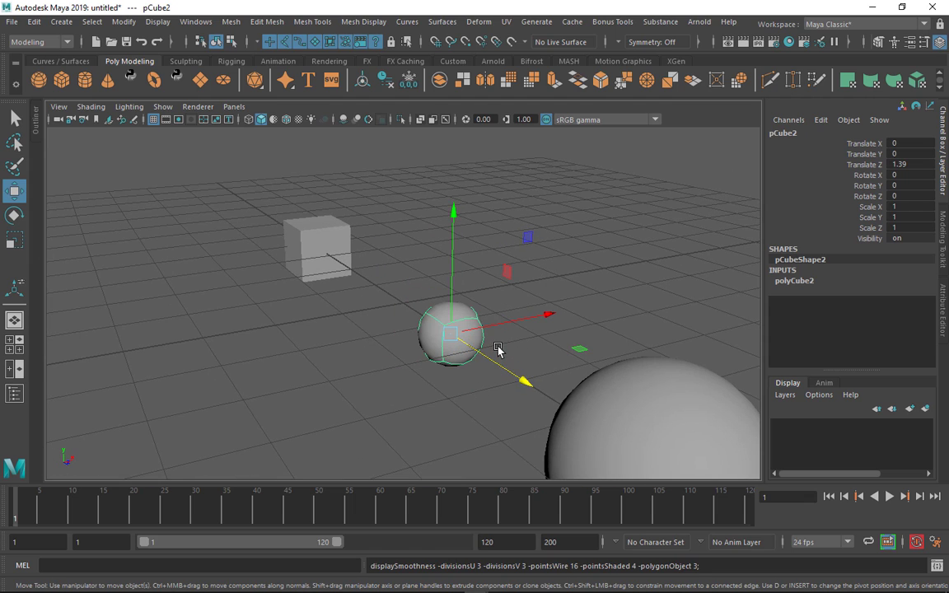
left_click(556, 281)
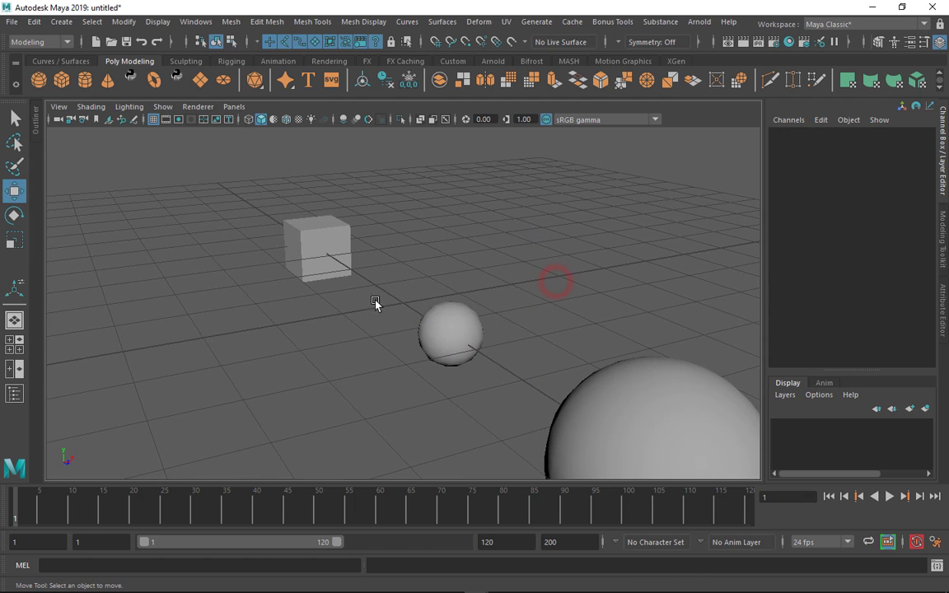
left_click(438, 344)
key("1")
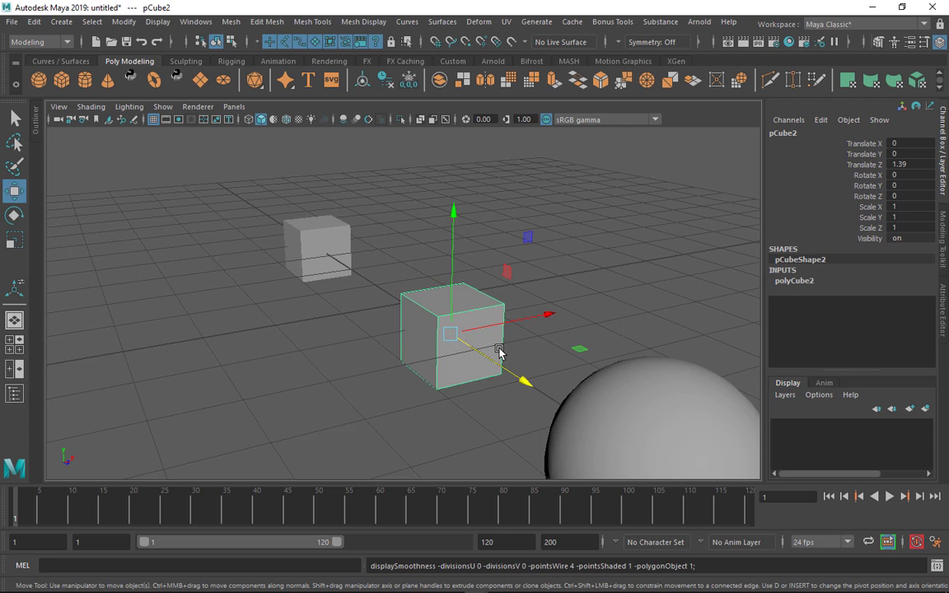
Show the middle cube's smooth preview together with its original cage, and return to the unsmoothed display.
key("2")
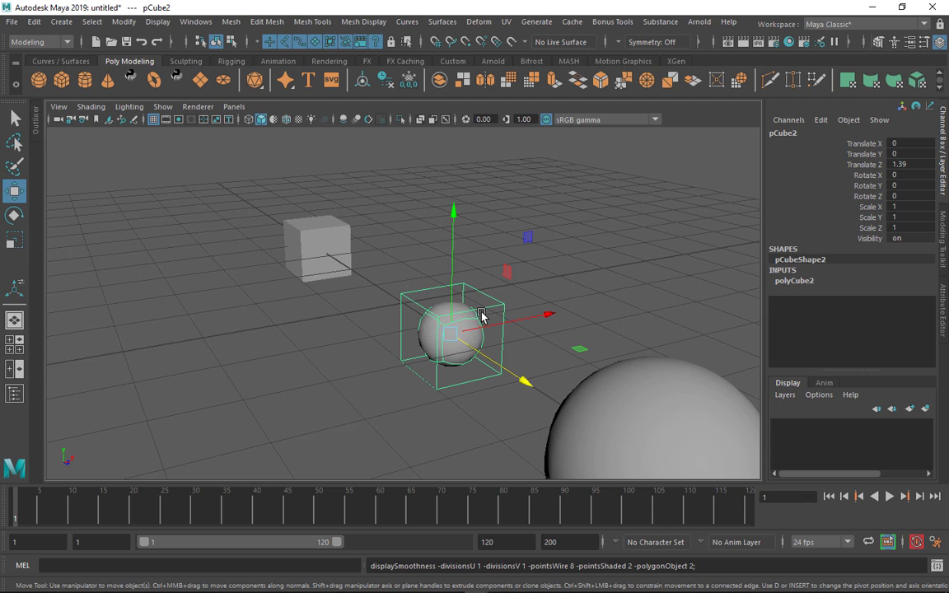
left_click_drag(482, 316, 511, 347, "alt")
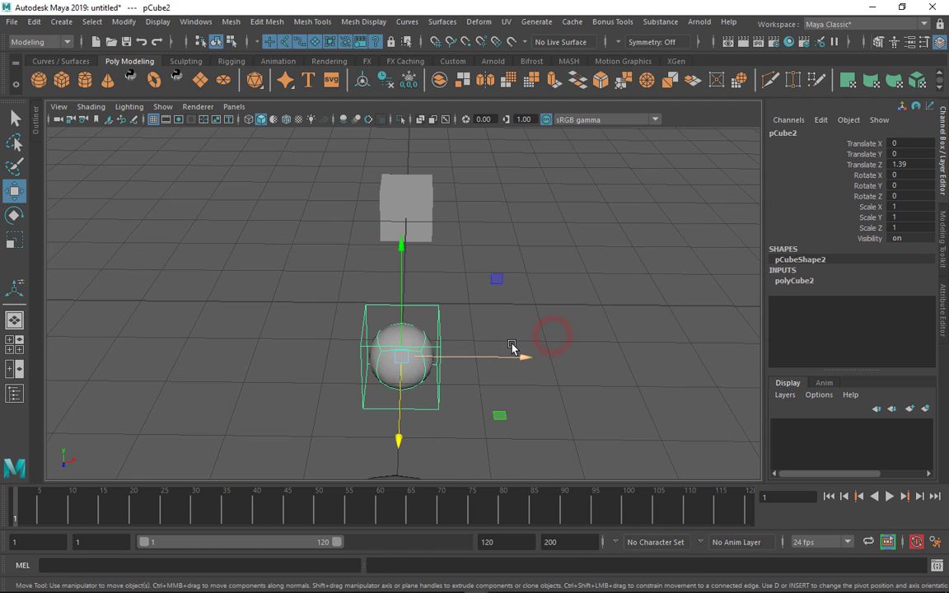
key("1")
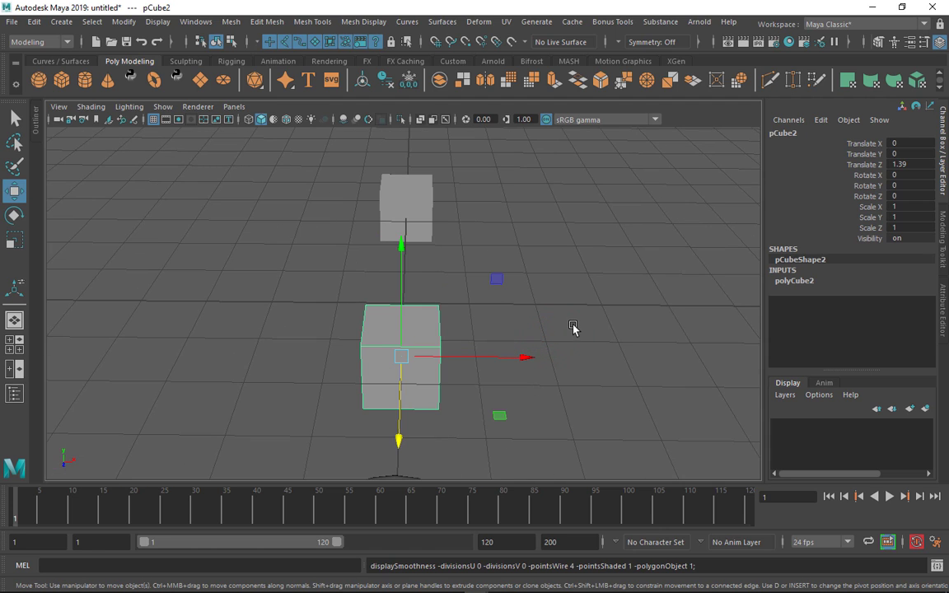
left_click_drag(574, 328, 533, 322, "alt")
Switch the viewport to wireframe display and back to shaded display.
key("4")
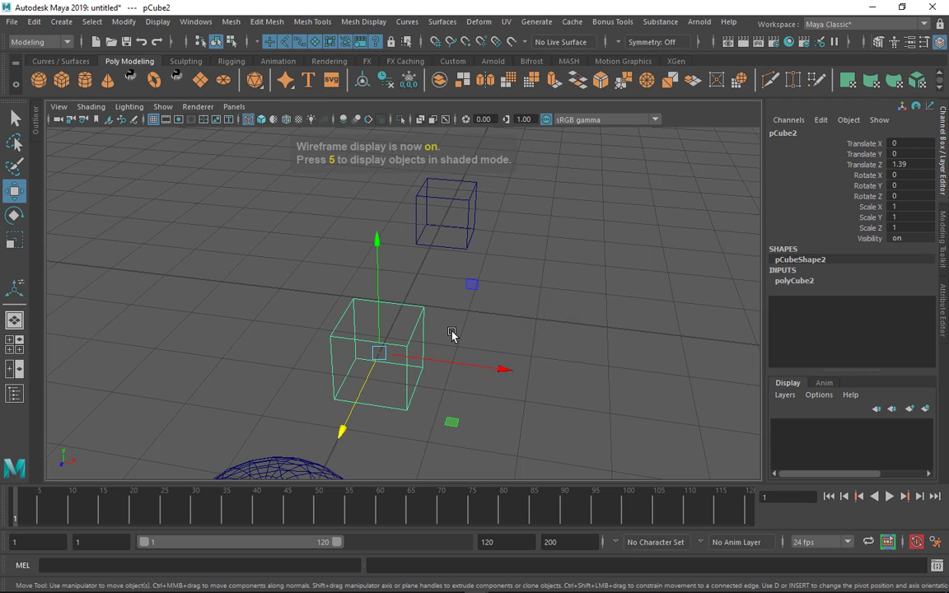
key("5")
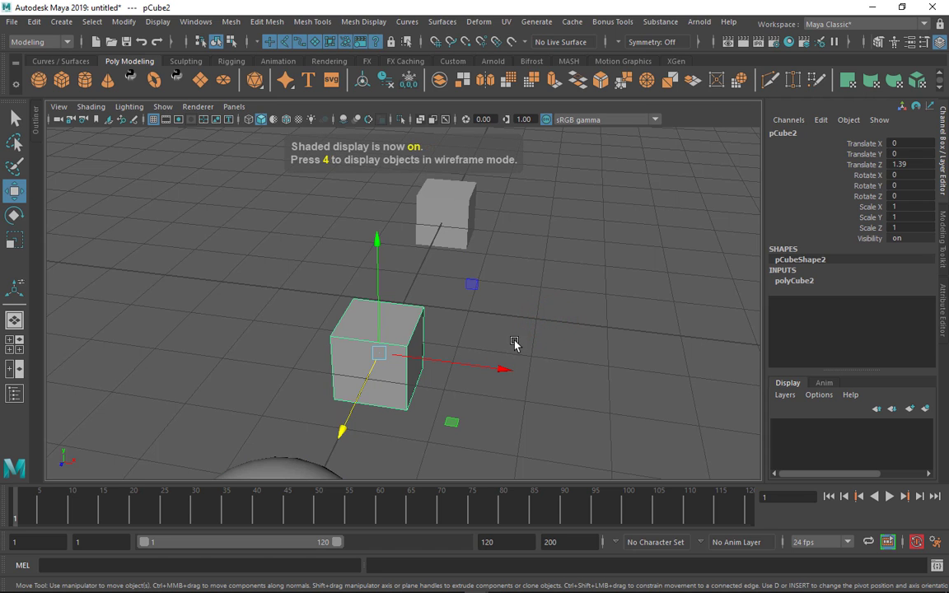
left_click_drag(548, 330, 466, 328, "alt")
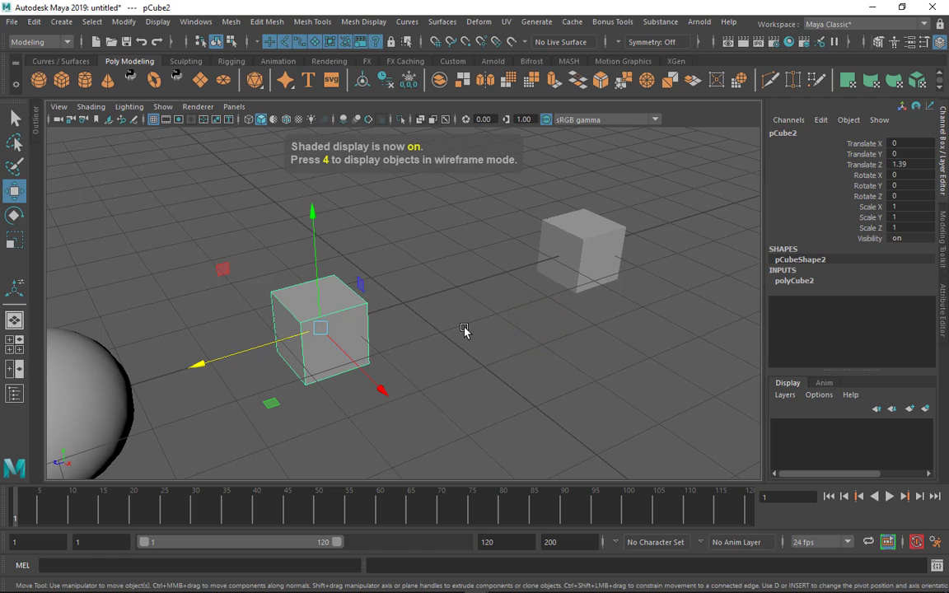
View the scene with texture maps and with all lights on, and return the viewport to default shaded display.
key("6")
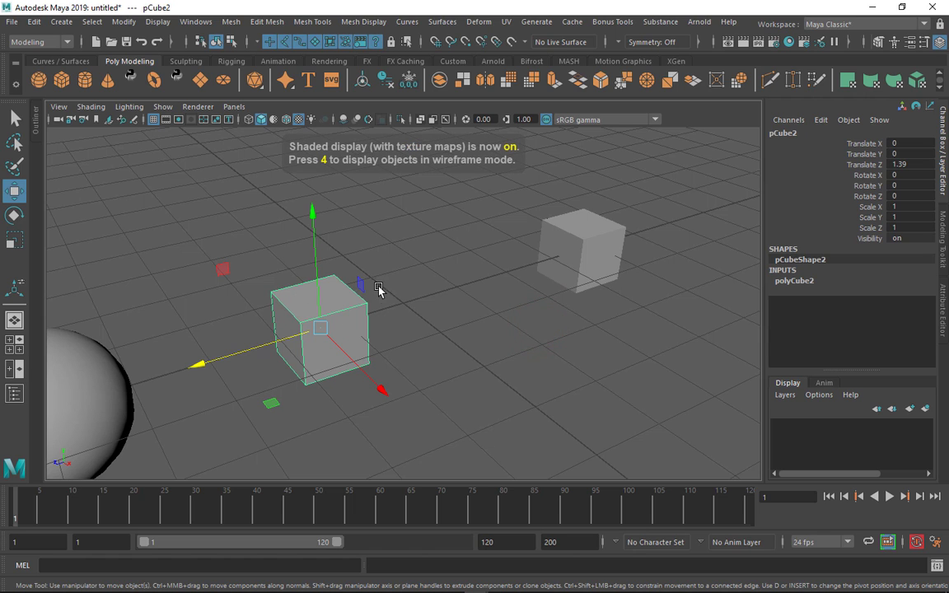
scroll(444, 295, "down", 3)
scroll(445, 295, "up", 2)
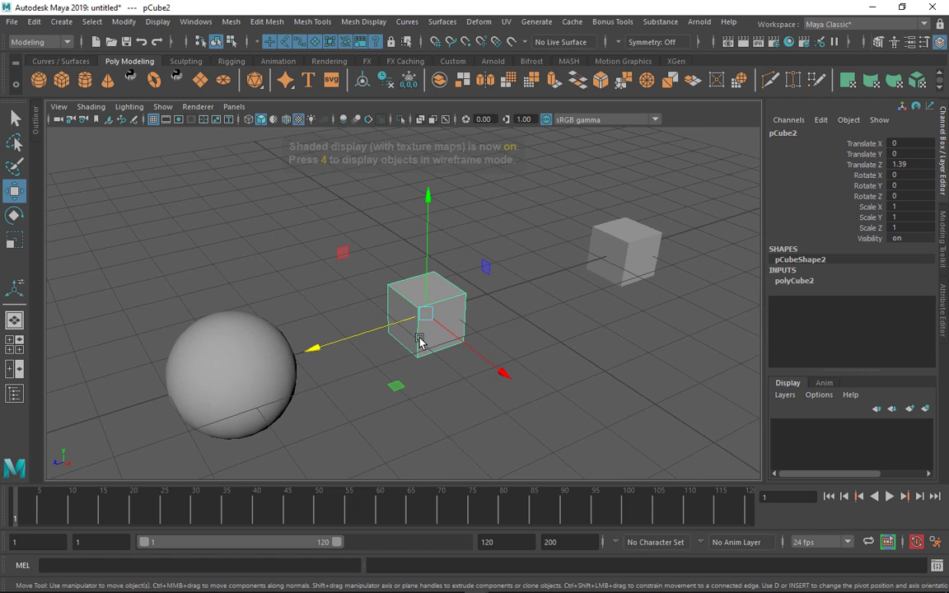
key("7")
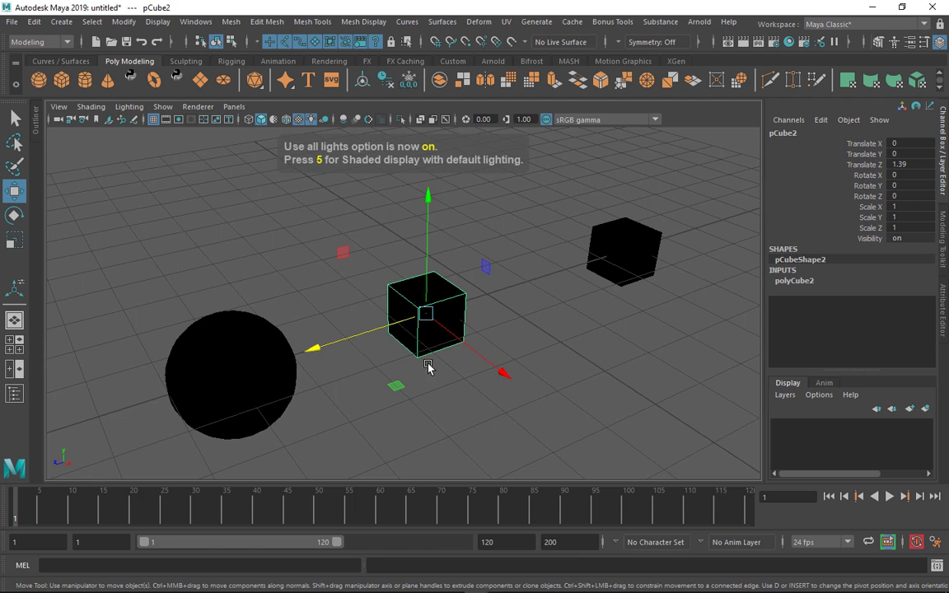
left_click_drag(427, 366, 409, 379, "alt")
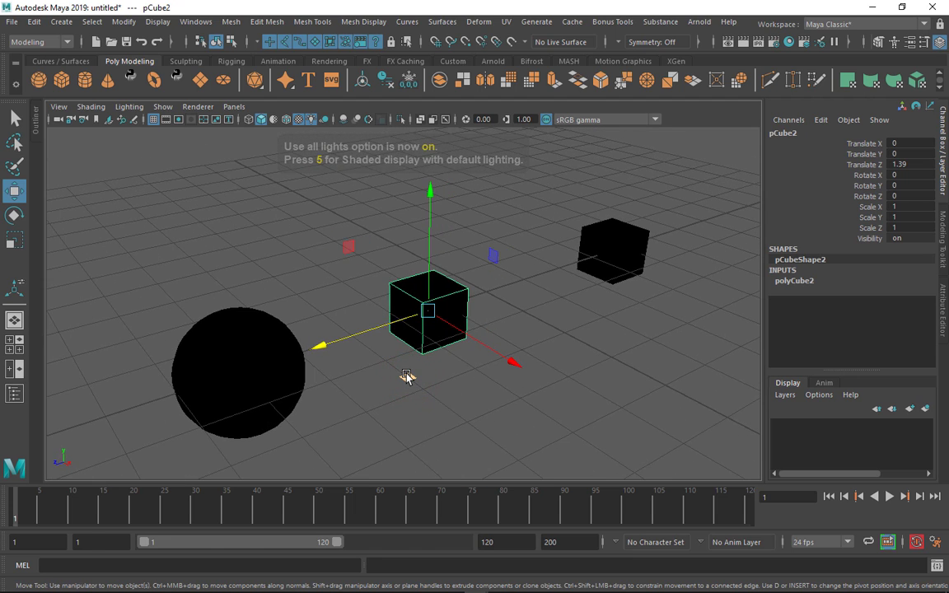
key("5")
left_click_drag(572, 326, 552, 331, "alt")
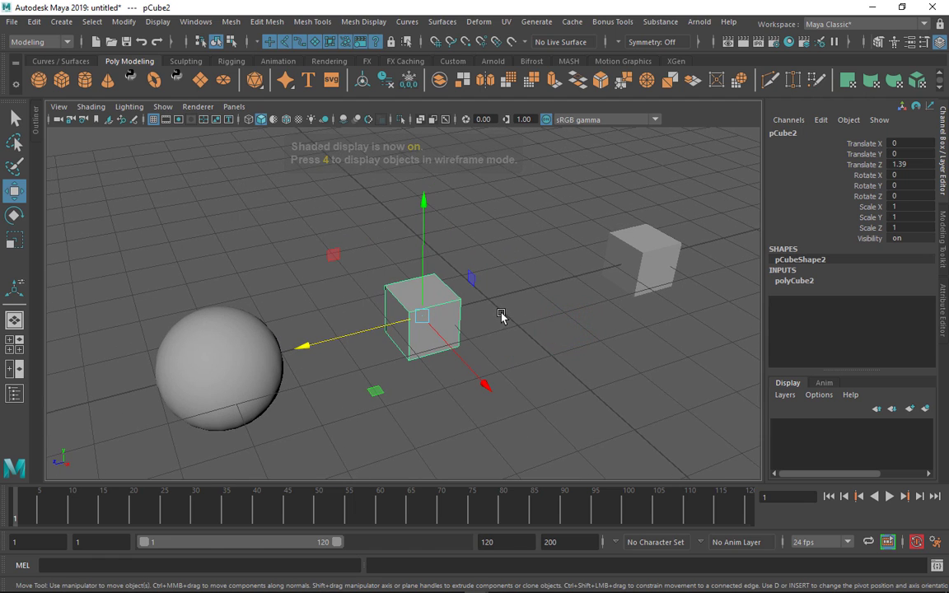
left_click_drag(500, 323, 483, 313, "alt")
right_click_drag(483, 313, 519, 318, "alt")
left_click(557, 312)
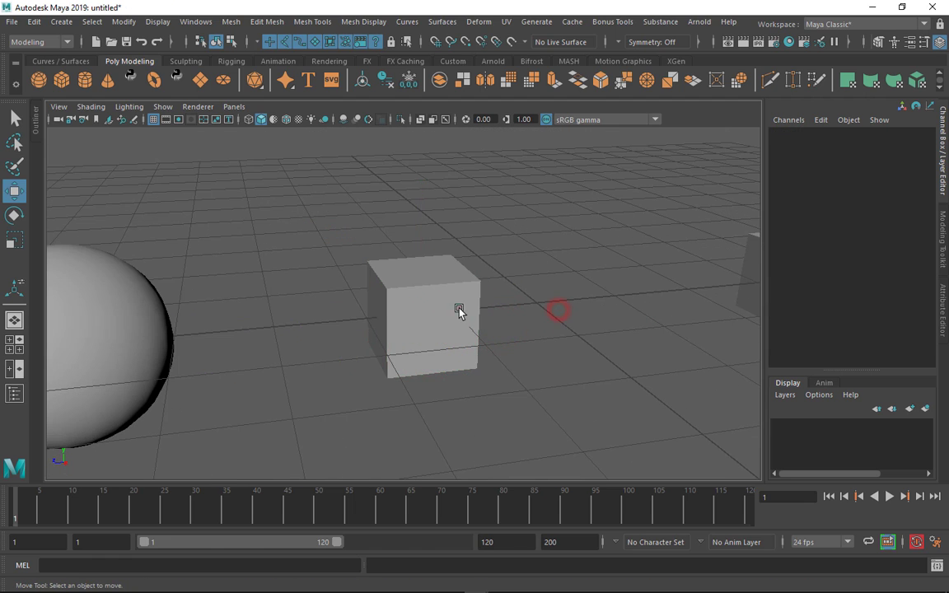
left_click(456, 310)
left_click_drag(493, 332, 455, 297, "alt")
right_click_drag(449, 293, 372, 316, "alt")
left_click(417, 270)
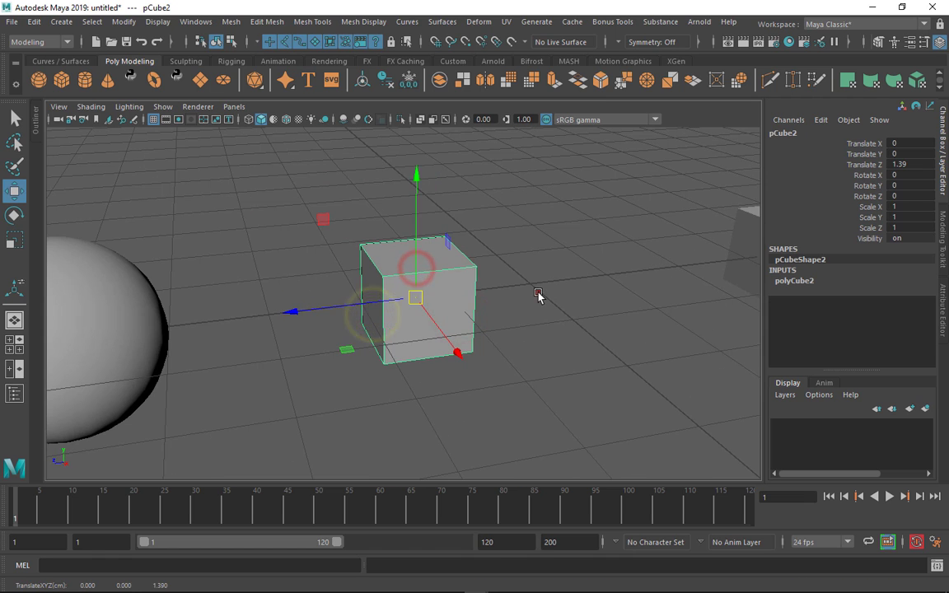
Move the middle cube along Z to about 3.99 so that it overlaps the sphere.
left_click(539, 294)
right_click_drag(539, 294, 477, 319, "alt")
left_click_drag(477, 319, 469, 330, "alt")
left_click(239, 349)
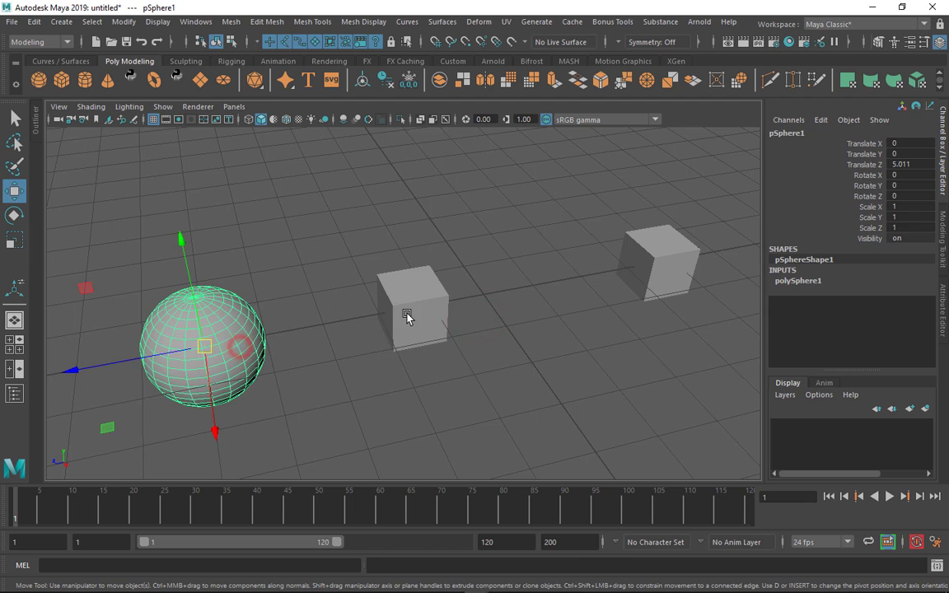
left_click(409, 311)
left_click_drag(338, 328, 176, 345)
left_click_drag(355, 321, 453, 311, "alt")
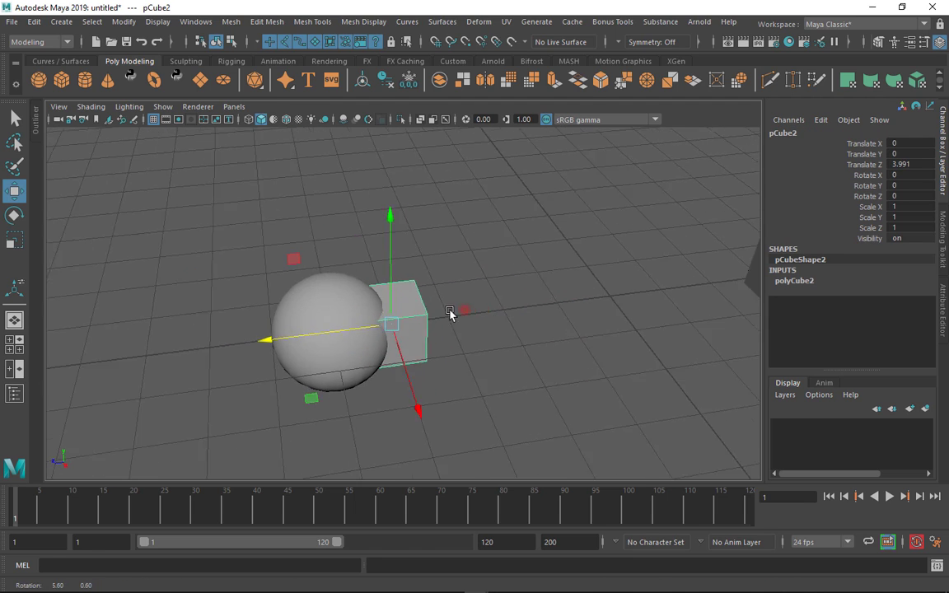
left_click(445, 313)
Subtract the overlapping cube from the sphere with a Boolean Difference and inspect the resulting cut.
left_click(332, 307)
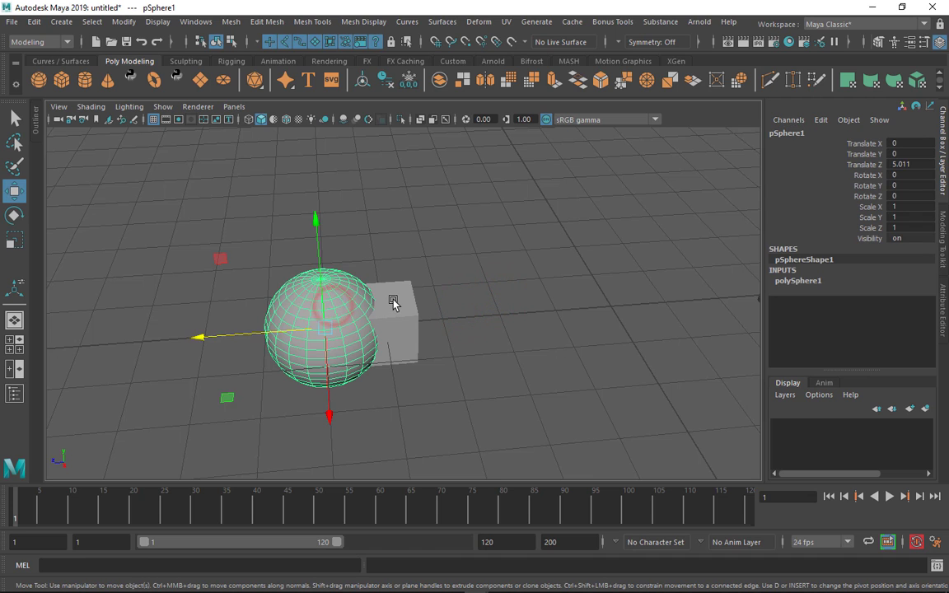
left_click(394, 301, "shift")
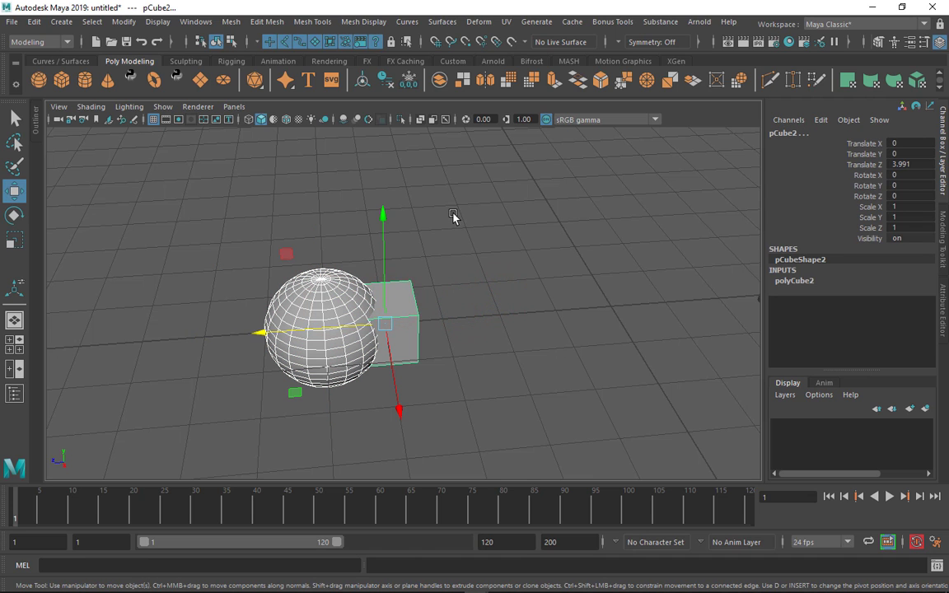
right_click_drag(453, 216, 554, 480, "shift")
left_click(538, 335)
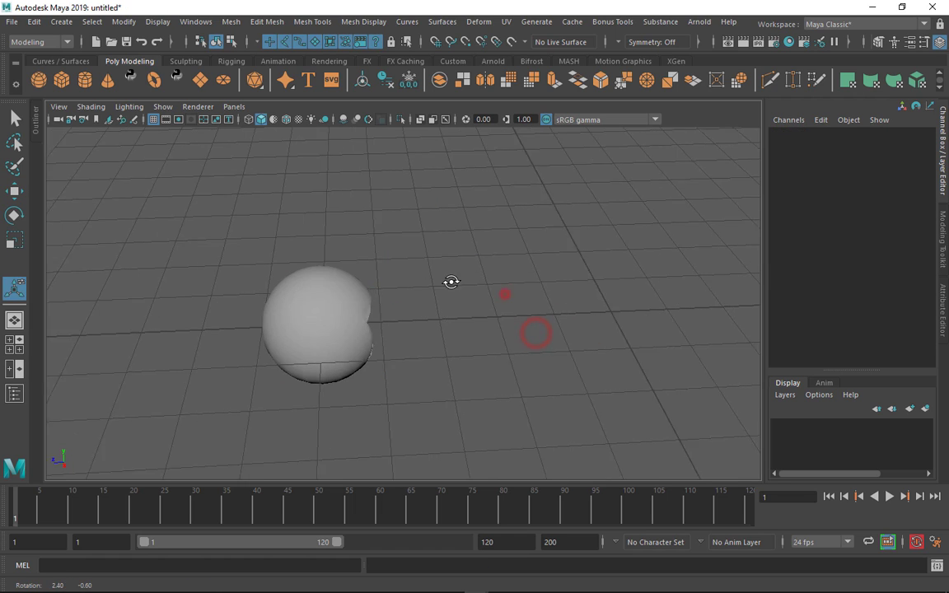
left_click_drag(451, 281, 362, 293, "alt")
left_click(347, 279)
scroll(395, 316, "up", 5)
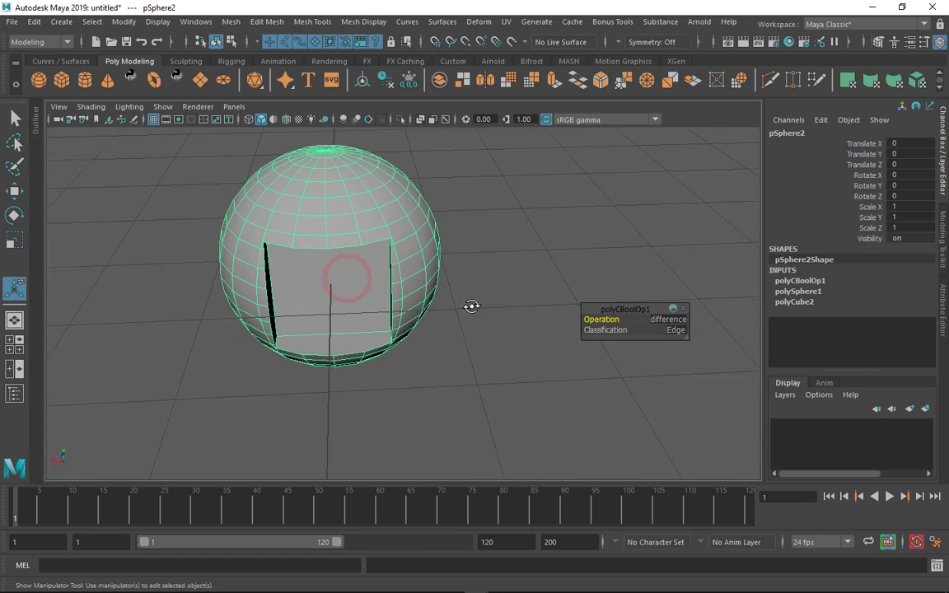
left_click_drag(472, 306, 502, 332, "alt")
left_click(493, 308)
Move the remaining cube along Z to about 2.06, closer to the cut sphere.
scroll(447, 328, "down", 2)
scroll(502, 332, "down", 4)
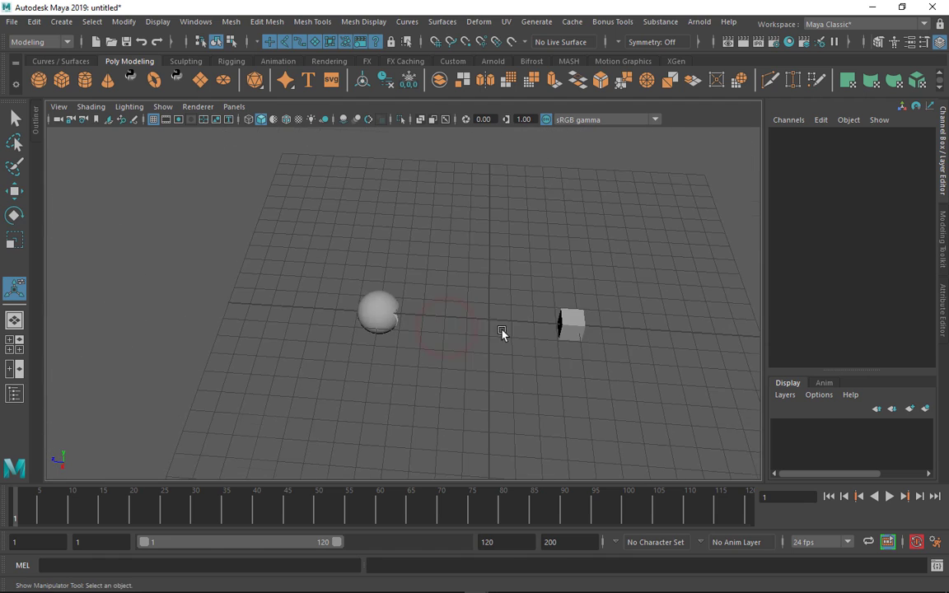
key("a")
left_click(385, 324)
left_click(294, 302)
left_click(537, 305, "shift")
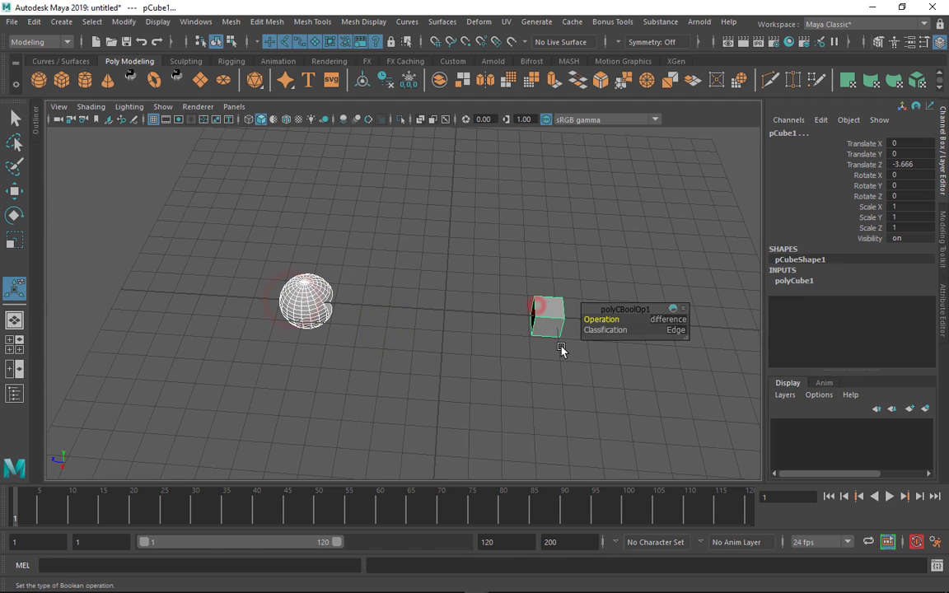
key("w")
left_click(510, 377)
left_click_drag(518, 276, 368, 262)
left_click(471, 307)
Combine the cut sphere and the remaining cube into a single mesh.
left_click_drag(234, 278, 535, 355)
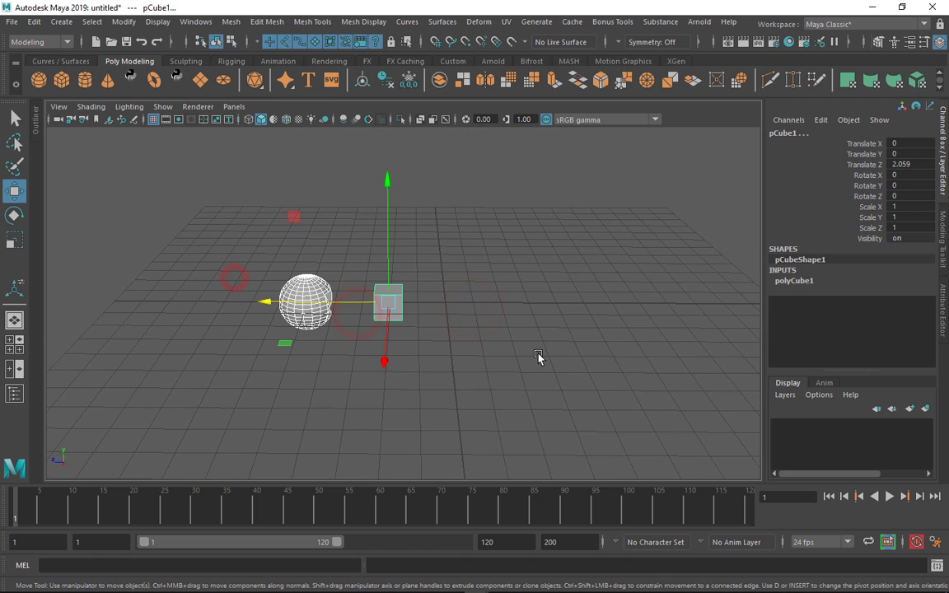
right_click_drag(495, 239, 493, 484, "shift")
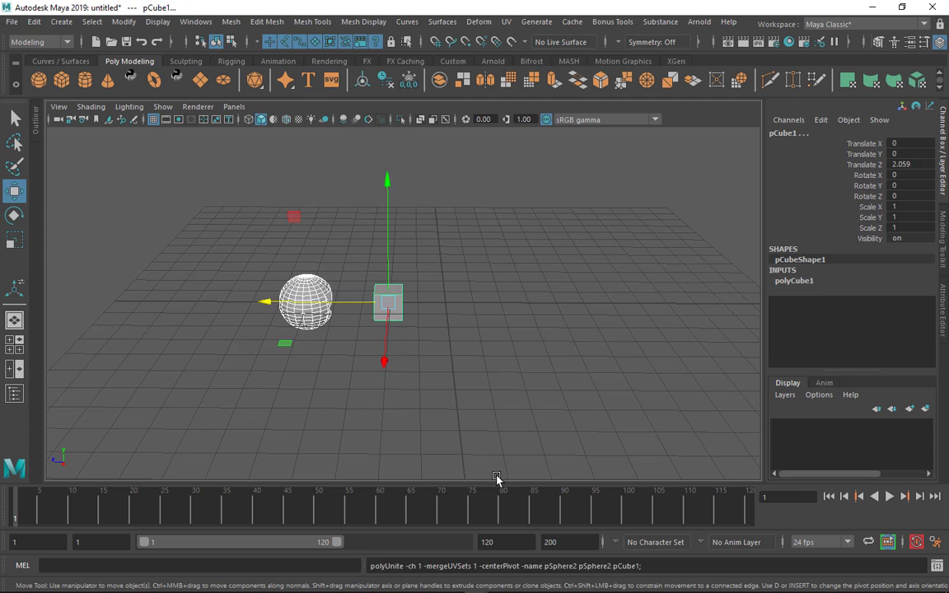
left_click(554, 381)
left_click_drag(256, 268, 509, 353)
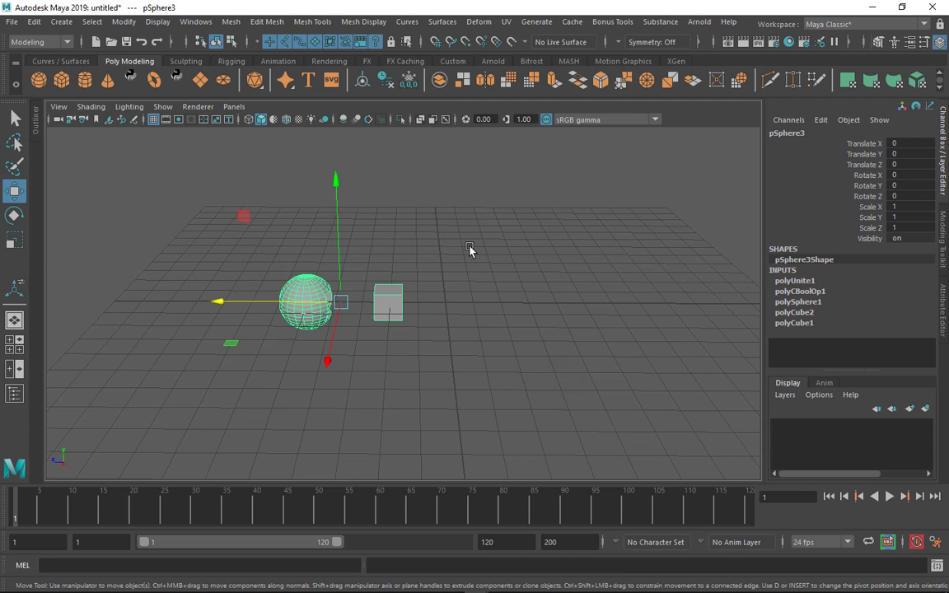
Separate the combined mesh into its parts and move the cube along Z to about -1.86, away from the cut sphere.
right_click_drag(466, 247, 462, 467, "shift")
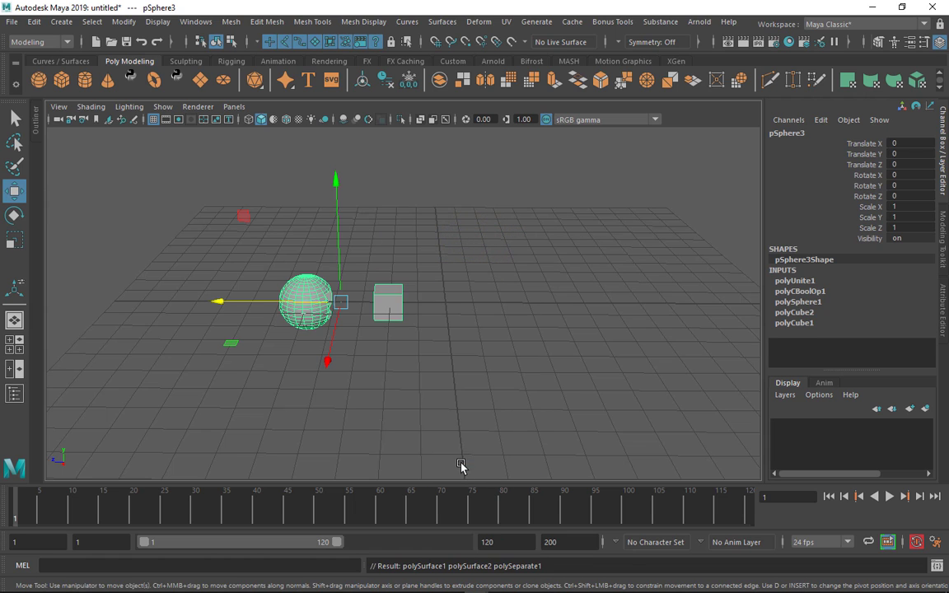
left_click(455, 387)
left_click(387, 305)
left_click_drag(360, 302, 408, 375)
left_click_drag(248, 244, 527, 289)
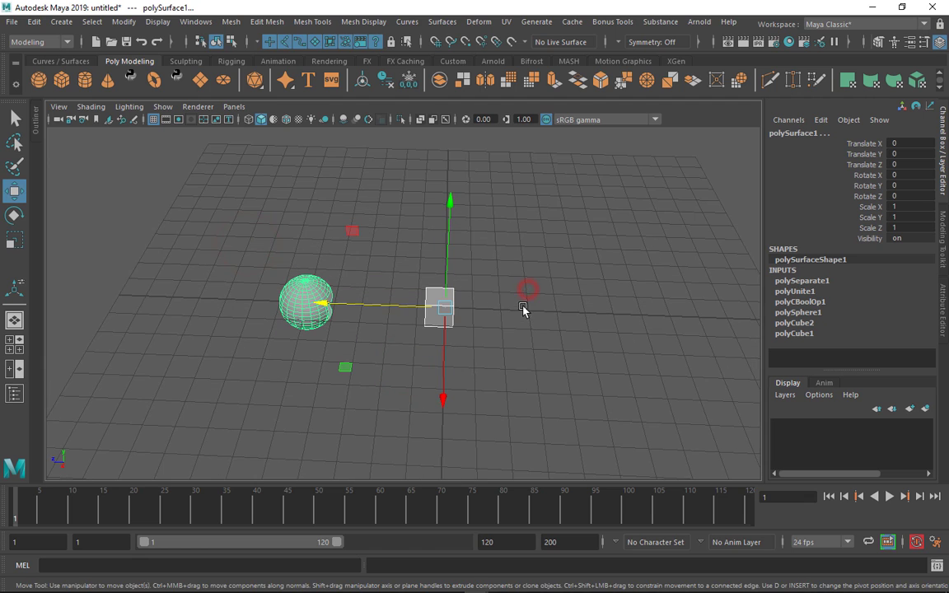
scroll(523, 330, "up", 3)
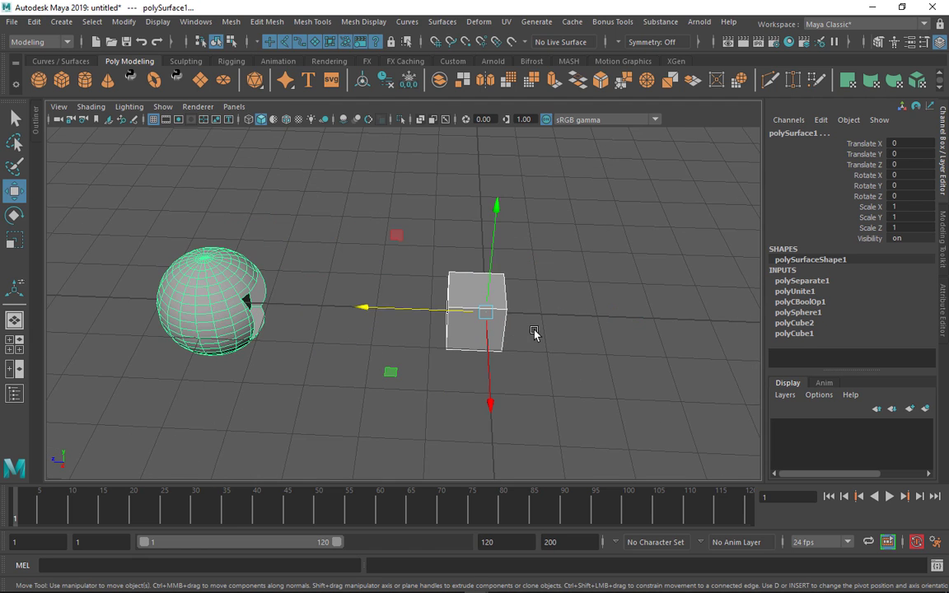
left_click(591, 345)
Extrude the side face of the cube that points away from the sphere by about 1.07 in Local Translate Z.
scroll(535, 346, "up", 3)
left_click_drag(476, 339, 430, 324, "alt")
scroll(411, 301, "up", 3)
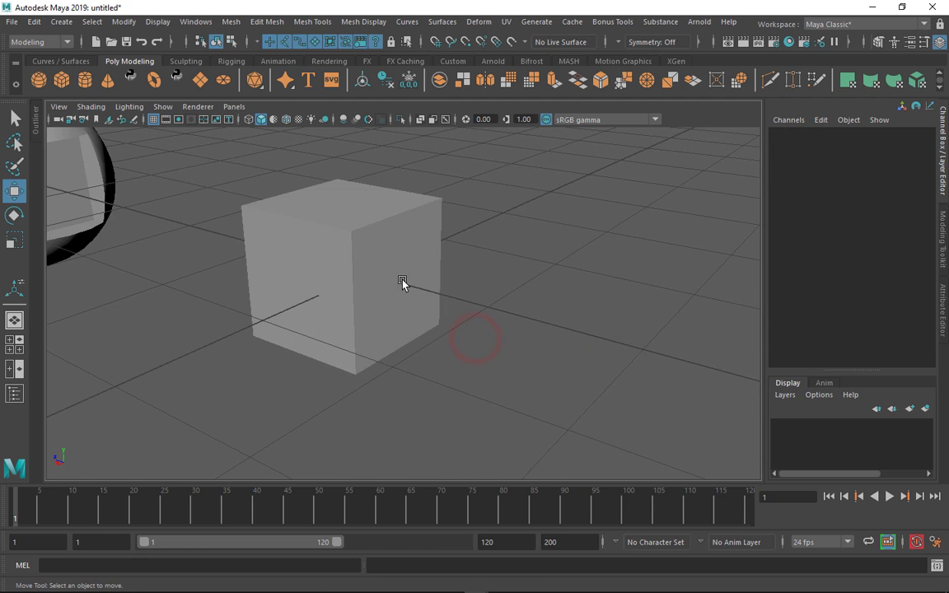
left_click(400, 260)
right_click_drag(398, 219, 398, 252)
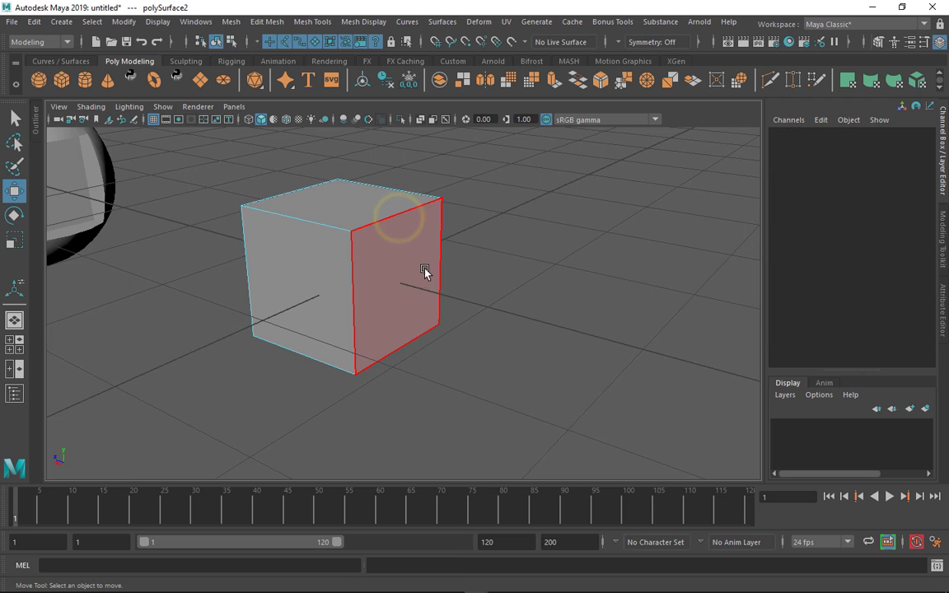
left_click(406, 283)
right_click_drag(481, 220, 486, 259, "shift")
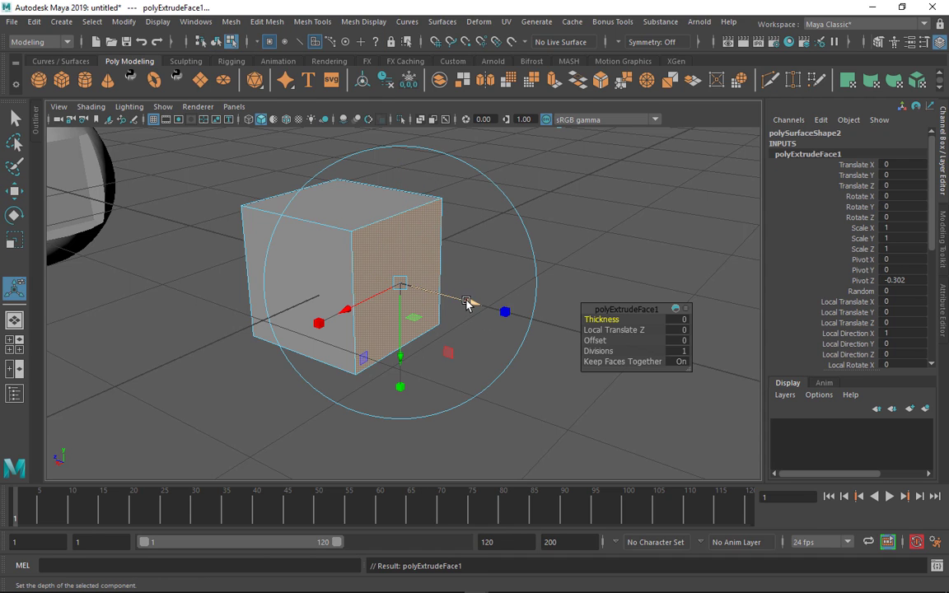
left_click_drag(466, 304, 647, 455)
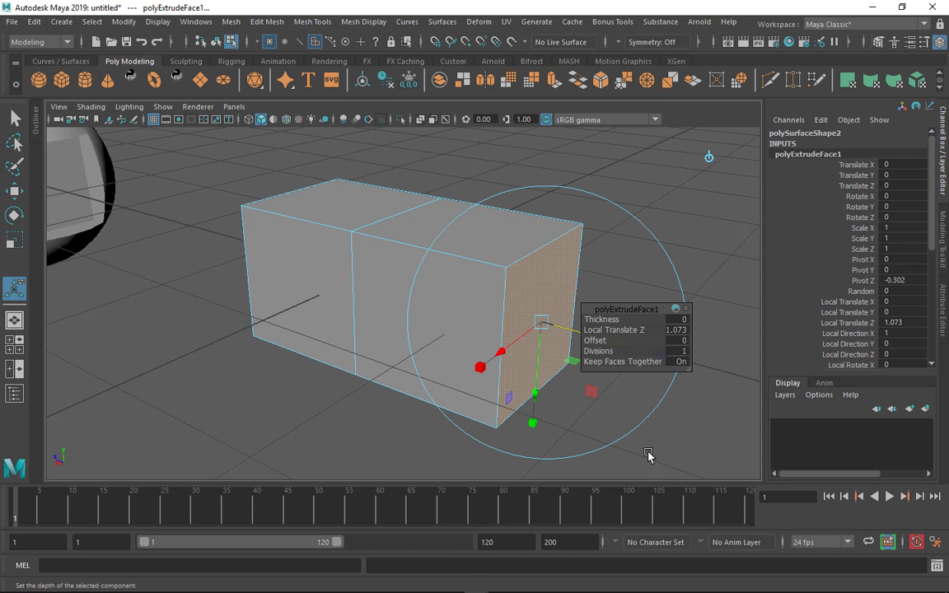
left_click(712, 425)
Extrude the front face of the newly added block outward by about 0.92 in Local Translate Z.
left_click(419, 296)
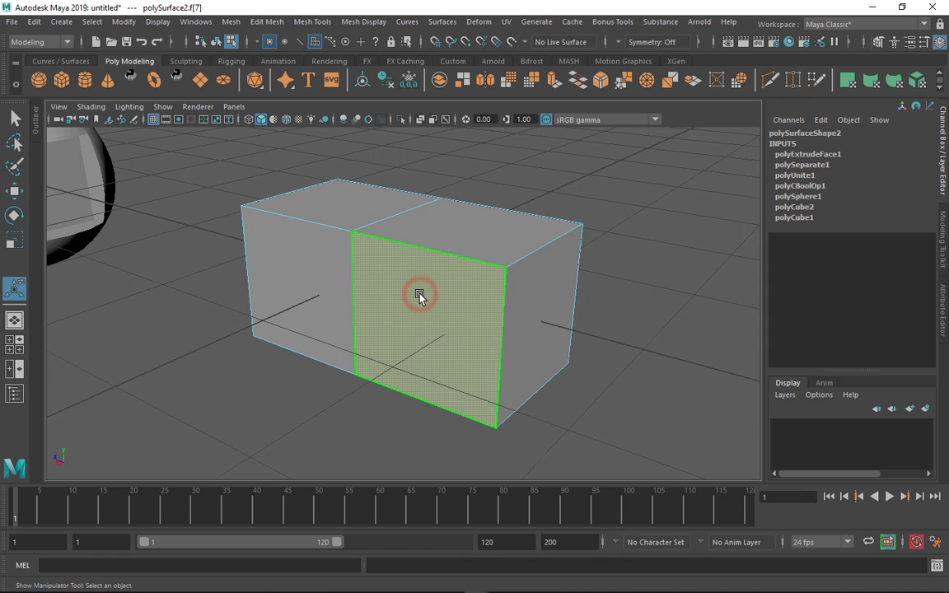
right_click_drag(456, 228, 457, 274, "shift")
left_click_drag(379, 364, 253, 439)
scroll(394, 330, "down", 3)
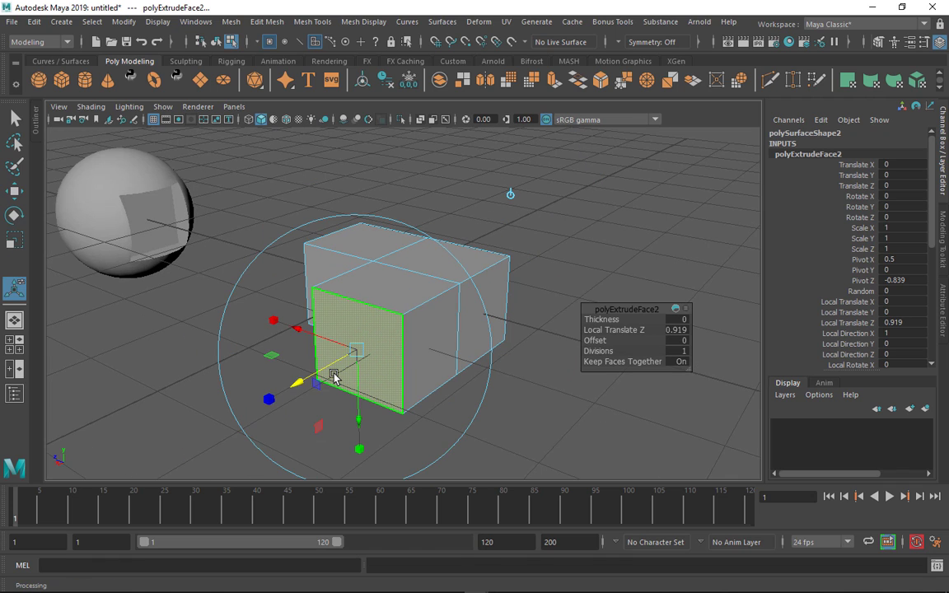
Inset the protruding block's end face with an extrusion Offset of 0.2 and extrude the inset face outward.
key("ctrl+e")
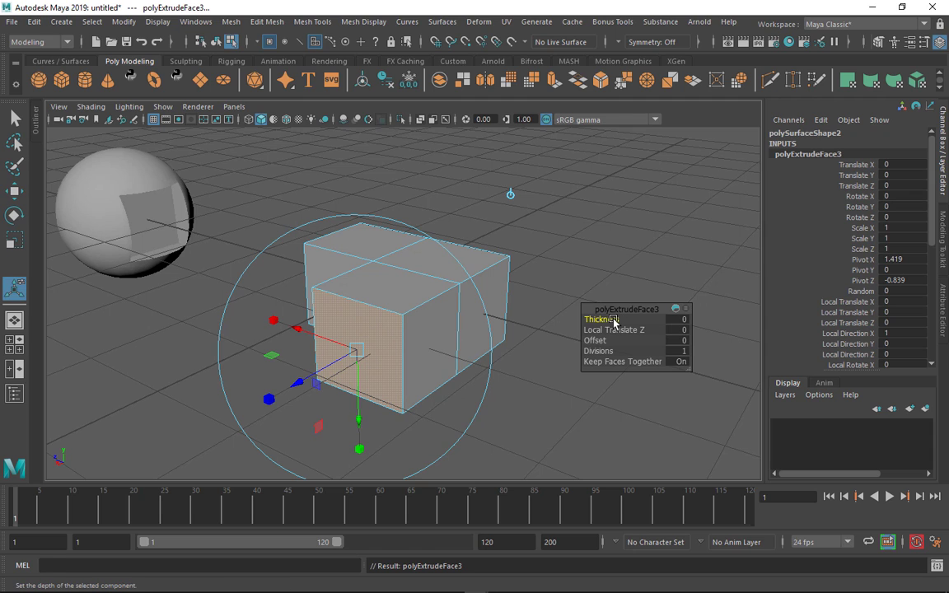
left_click_drag(602, 319, 594, 341)
key("ctrl+z")
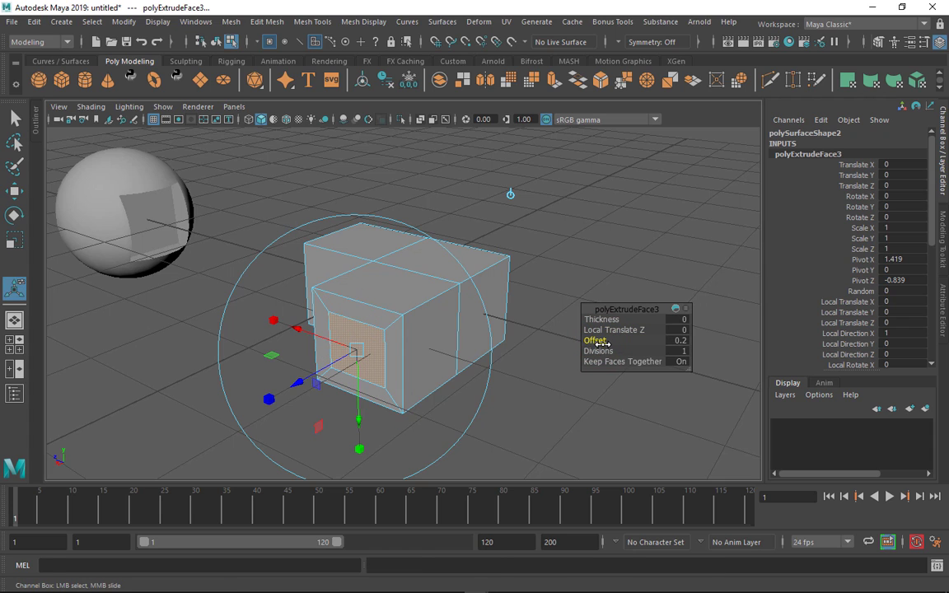
key("ctrl+e")
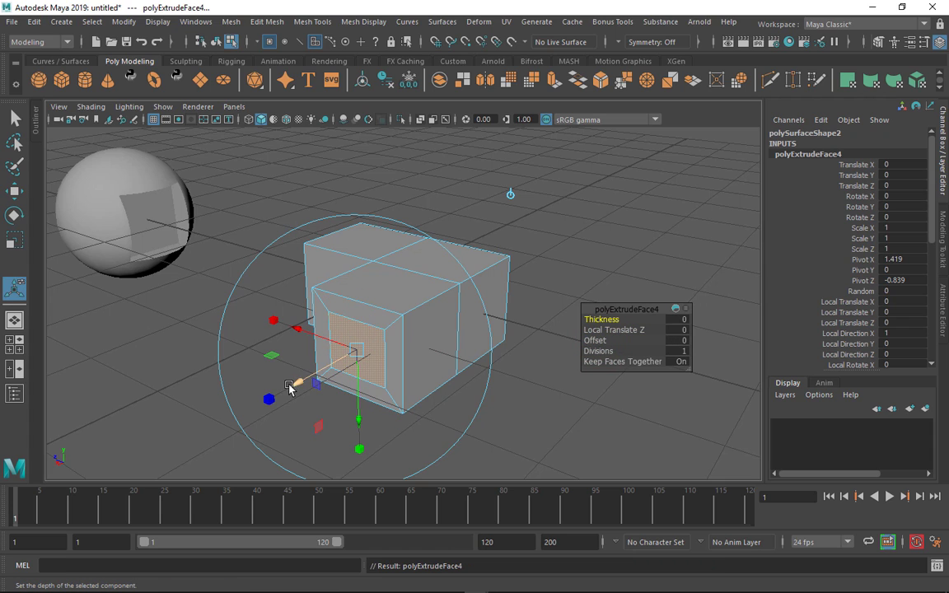
left_click_drag(297, 386, 243, 431)
Inset the new end face with another extrusion offset and extrude the small inner face by about 0.57 in Local Translate Z.
key("ctrl+e")
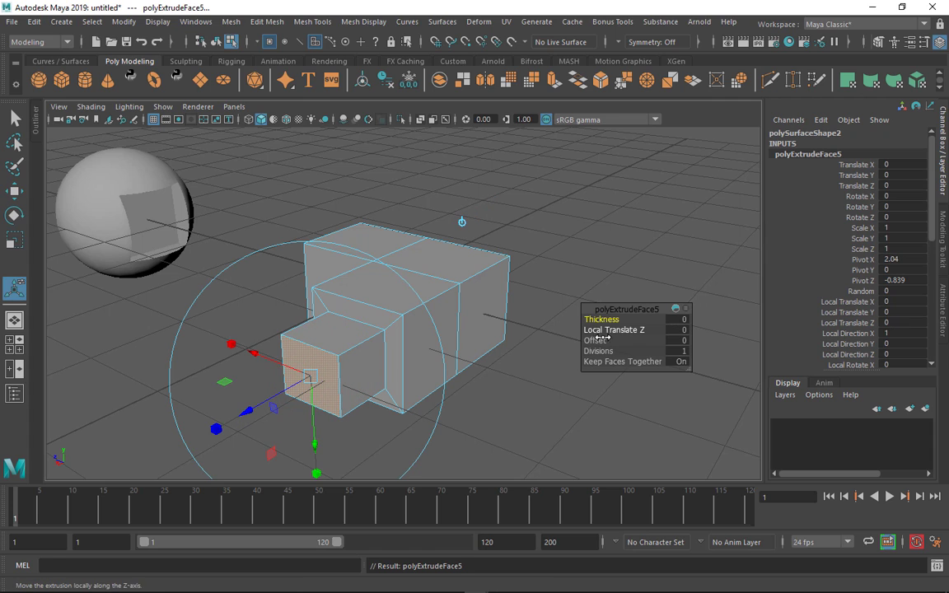
left_click_drag(589, 340, 606, 341)
key("ctrl+e")
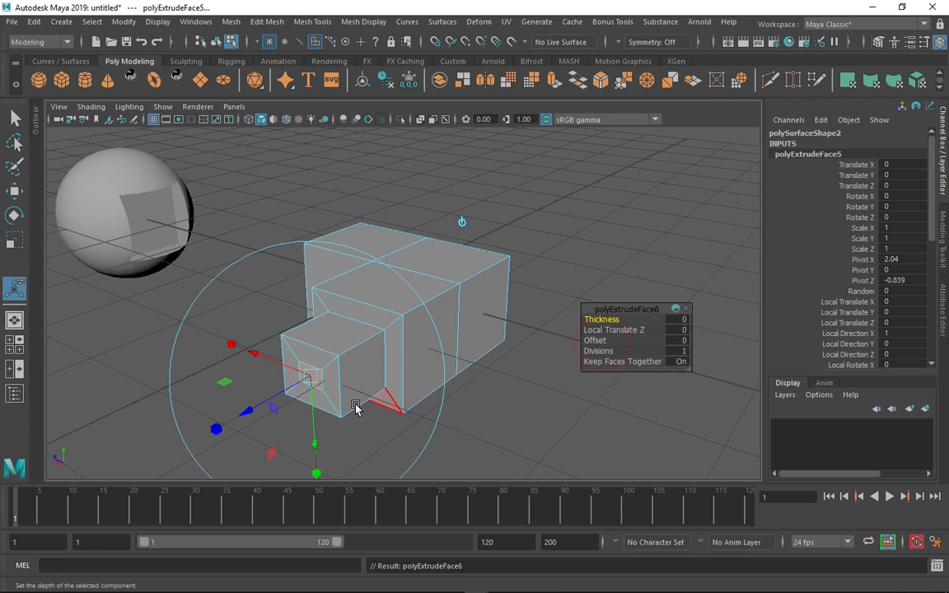
left_click_drag(252, 414, 231, 434)
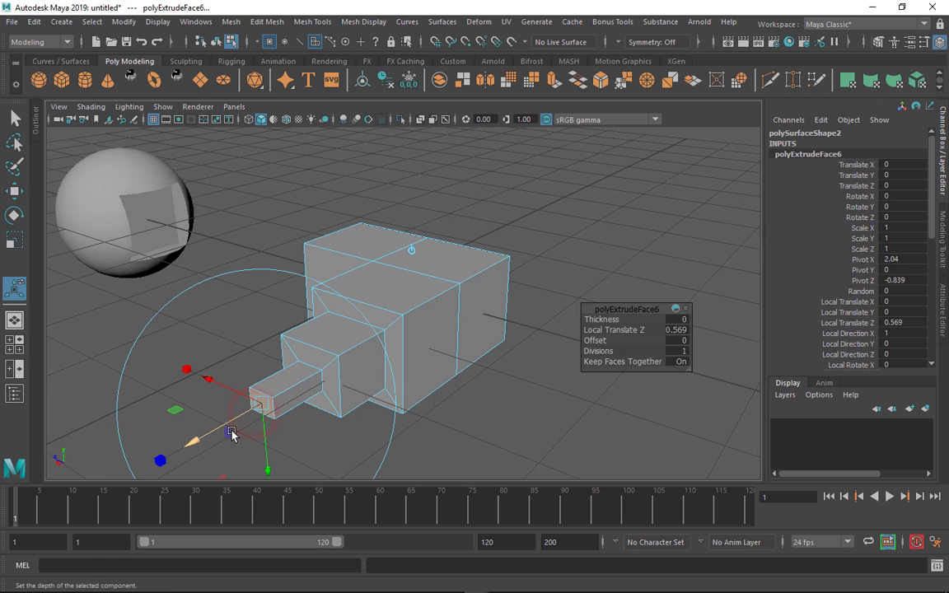
left_click(498, 381)
Return to object mode and select the whole extruded mesh.
left_click_drag(468, 331, 559, 322, "alt")
right_click_drag(511, 315, 547, 280)
key("q")
left_click(503, 261)
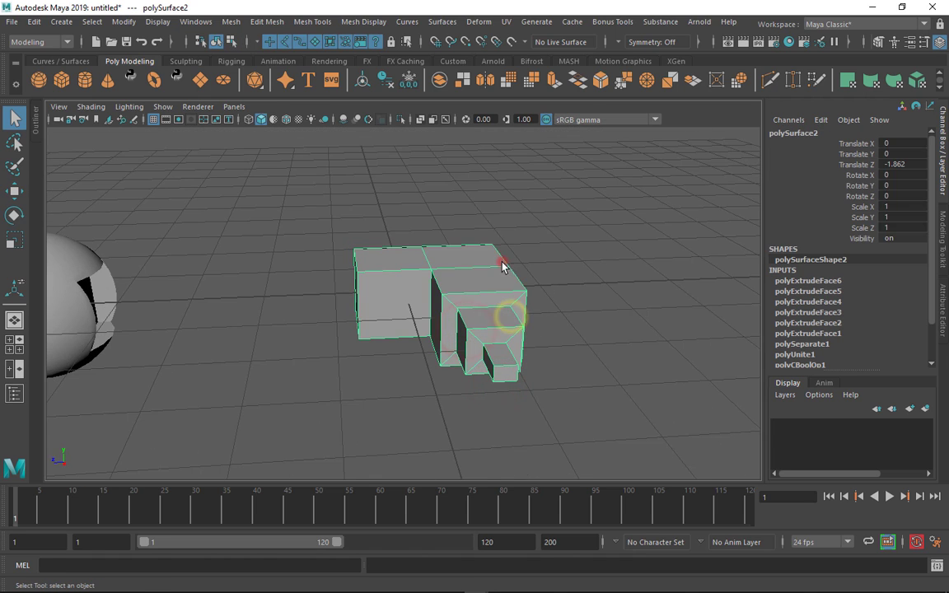
Bevel the upper end edge of the original cube section with 6 Segments and a Fraction of 0.3.
left_click_drag(524, 287, 509, 308, "alt")
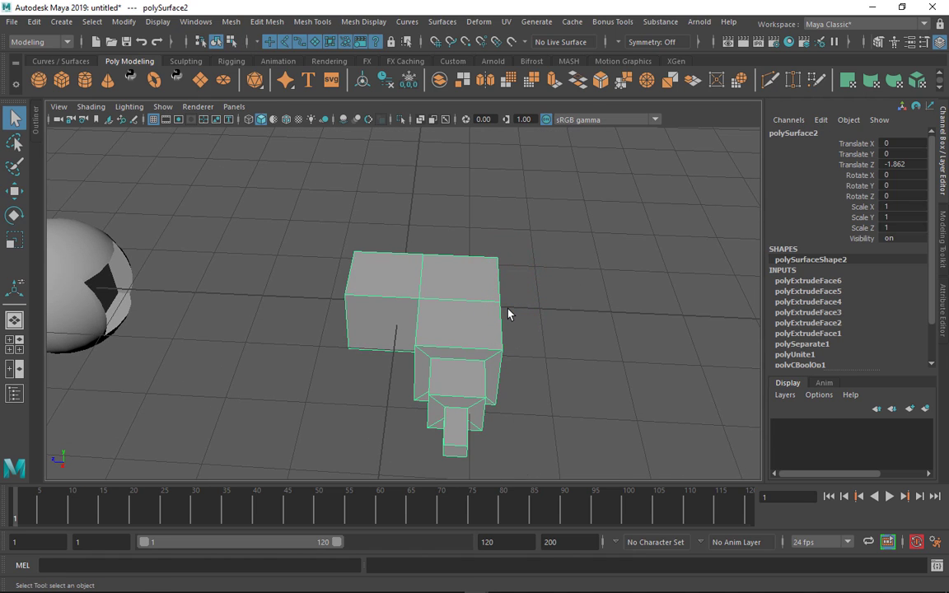
left_click_drag(461, 303, 476, 319, "alt")
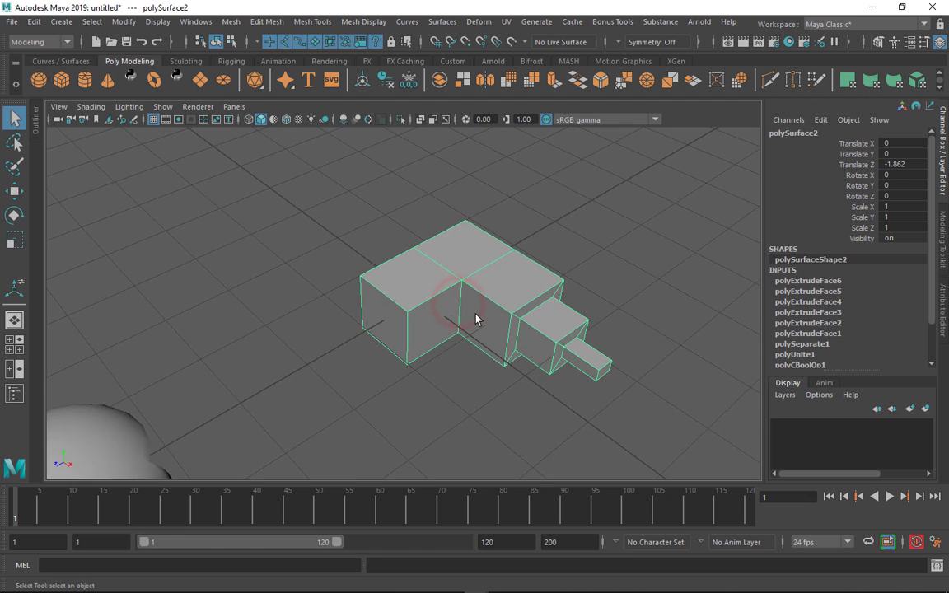
scroll(465, 322, "up", 3)
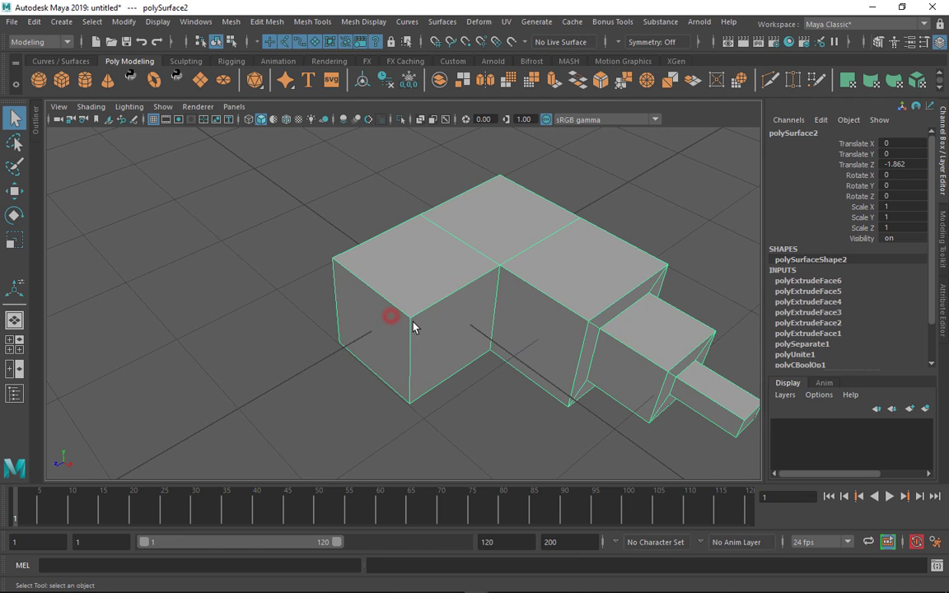
right_click_drag(396, 218, 396, 182)
left_click(379, 287)
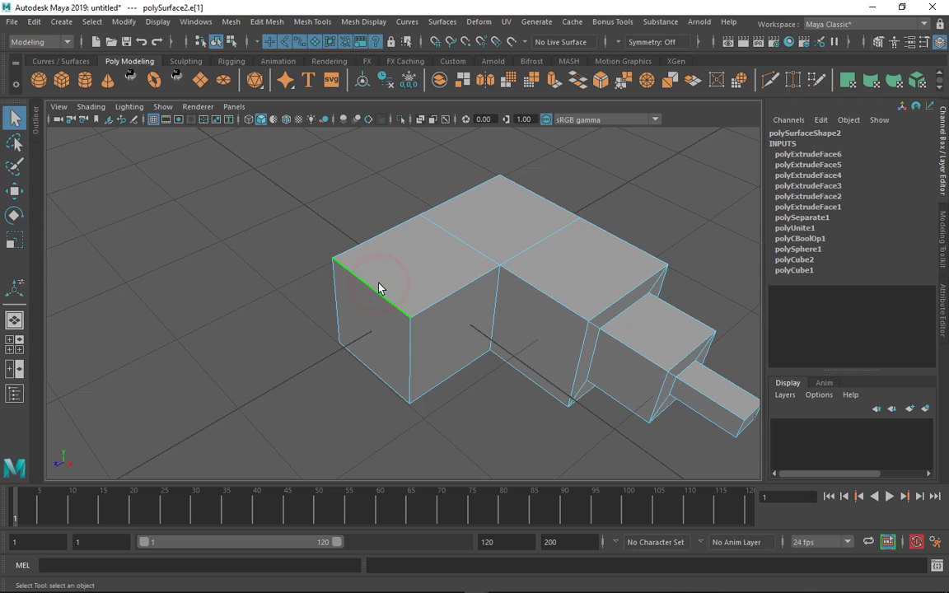
right_click_drag(387, 268, 450, 267, "shift")
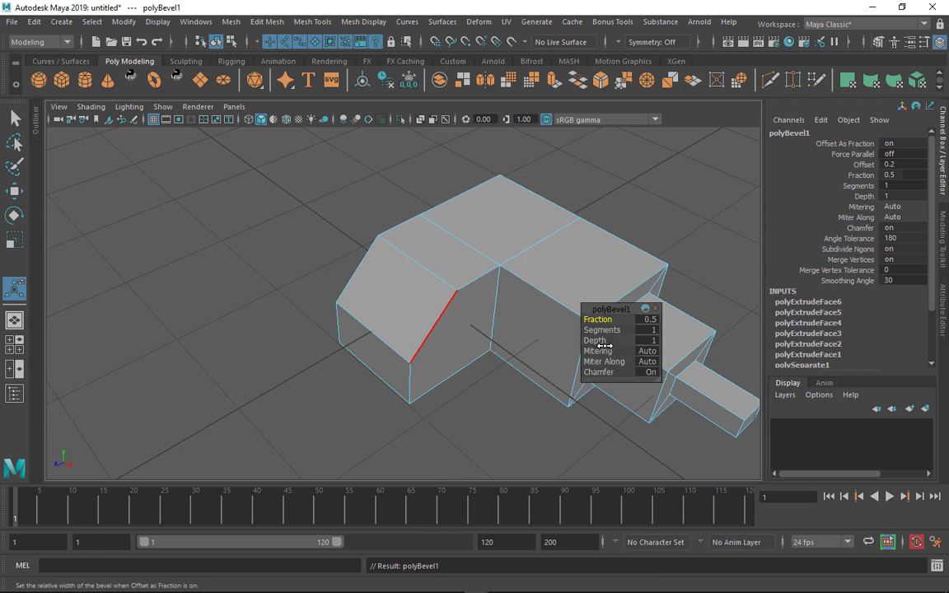
mouse_move(604, 330)
left_mouse_down()
mouse_move(720, 333)
mouse_move(623, 333)
mouse_move(596, 319)
left_mouse_up()
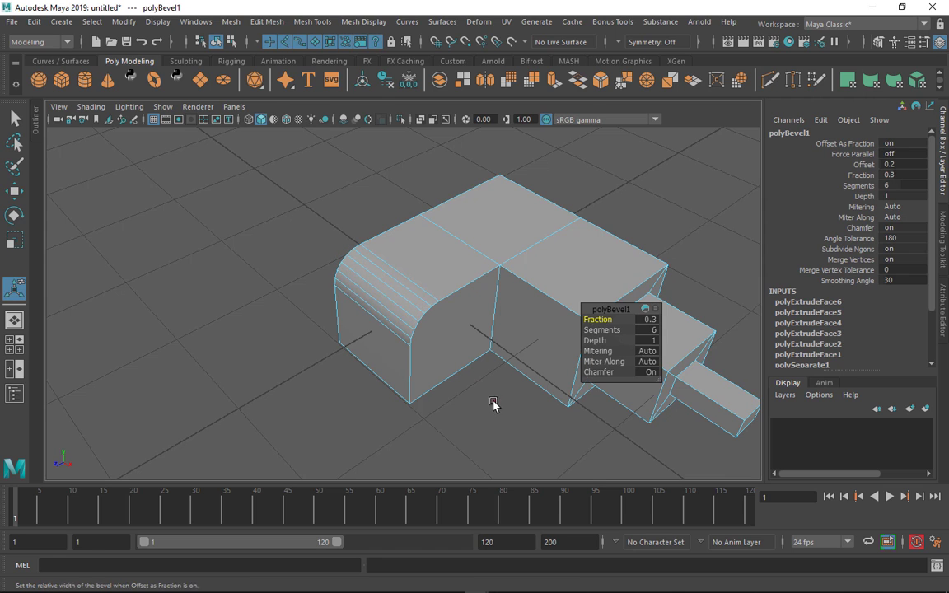
left_click(493, 400)
Delete the bottom face of the bevelled section in face mode.
left_click_drag(519, 326, 494, 331, "alt")
key("w")
right_click_drag(430, 345, 465, 318)
left_click(494, 304)
left_click_drag(545, 310, 449, 300, "alt")
right_click_drag(436, 280, 441, 316)
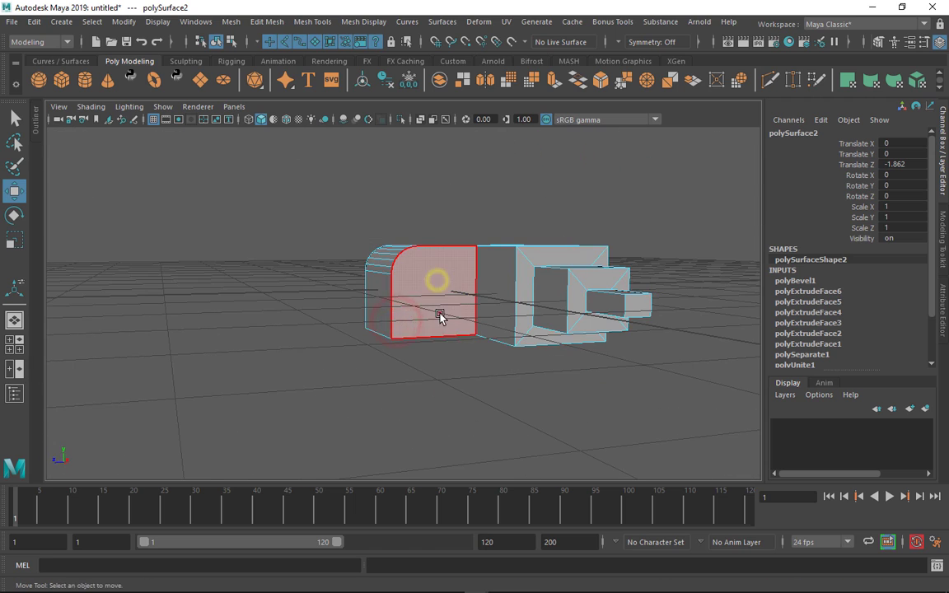
left_click(439, 313)
left_click_drag(463, 338, 459, 296, "alt")
left_click(435, 298)
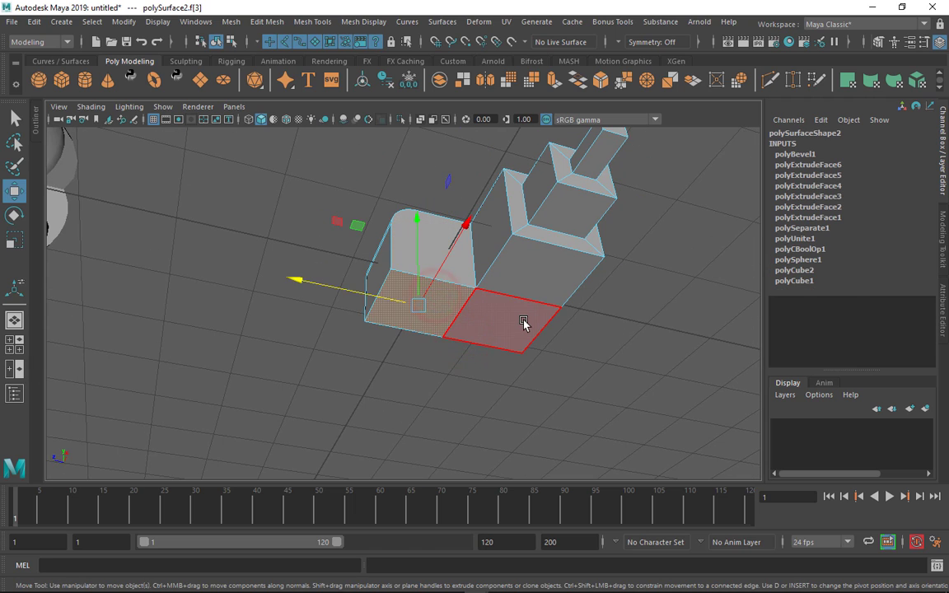
key("Delete")
Fill the open hole in the bottom of the bevelled section from one of its border edges.
scroll(524, 322, "up", 5)
left_click_drag(530, 323, 489, 202, "alt")
right_click_drag(420, 341, 481, 309)
left_click(479, 300)
left_click_drag(408, 301, 560, 309, "alt")
scroll(429, 320, "up", 3)
middle_click_drag(424, 326, 420, 396, "alt")
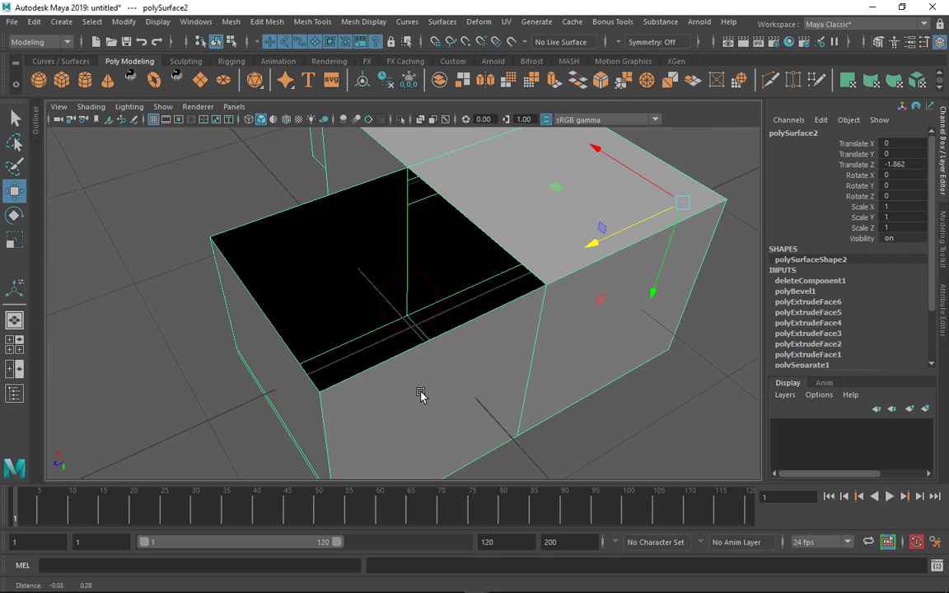
left_click_drag(407, 378, 373, 379, "alt")
right_click_drag(404, 359, 392, 259)
left_click(379, 197)
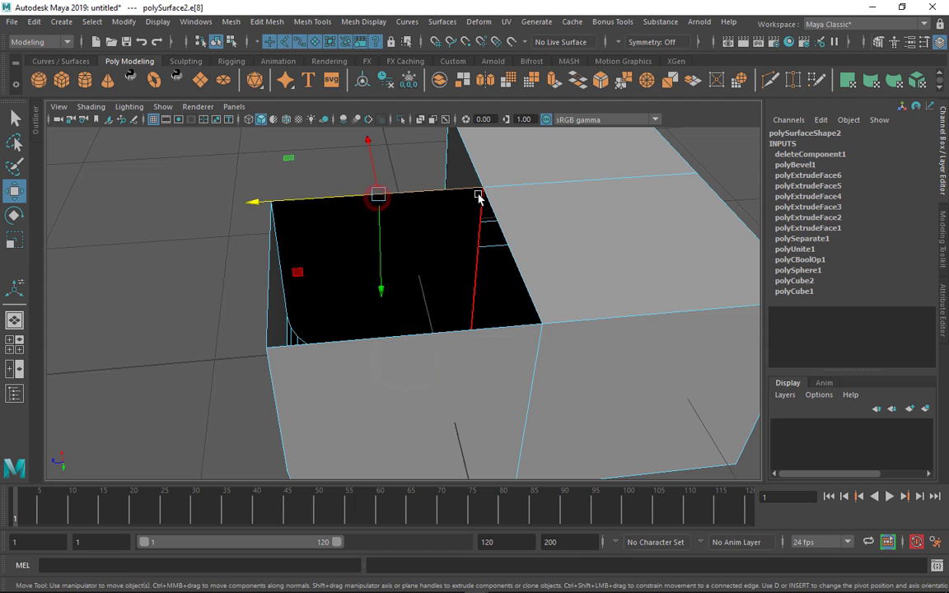
right_click_drag(457, 180, 457, 352, "shift")
left_click(476, 341)
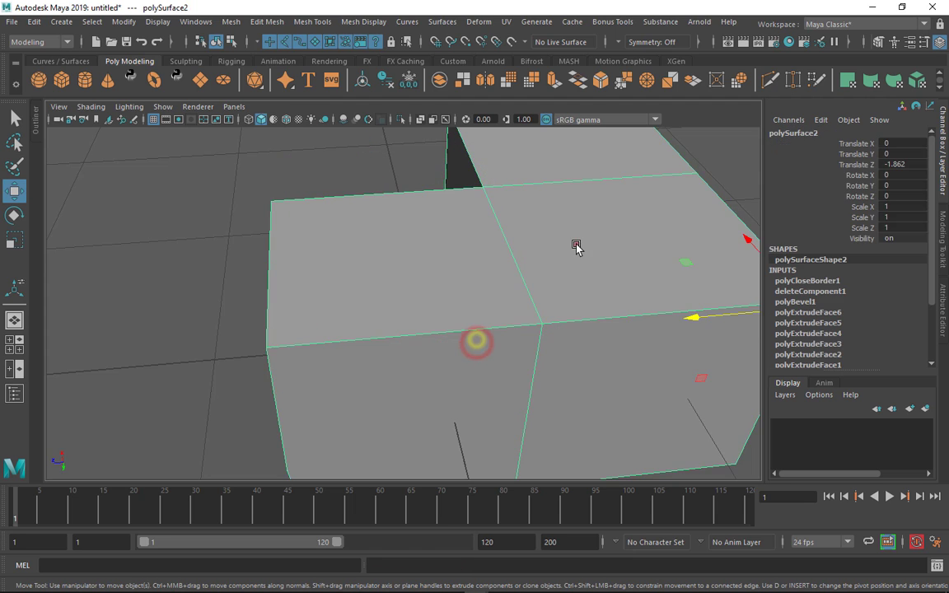
Extract the faces of the stepped, extruded section as a separate piece.
right_click_drag(576, 246, 513, 319, "alt")
left_click_drag(528, 265, 511, 324, "alt")
right_click_drag(511, 324, 487, 312, "alt")
left_click_drag(491, 299, 426, 306, "alt")
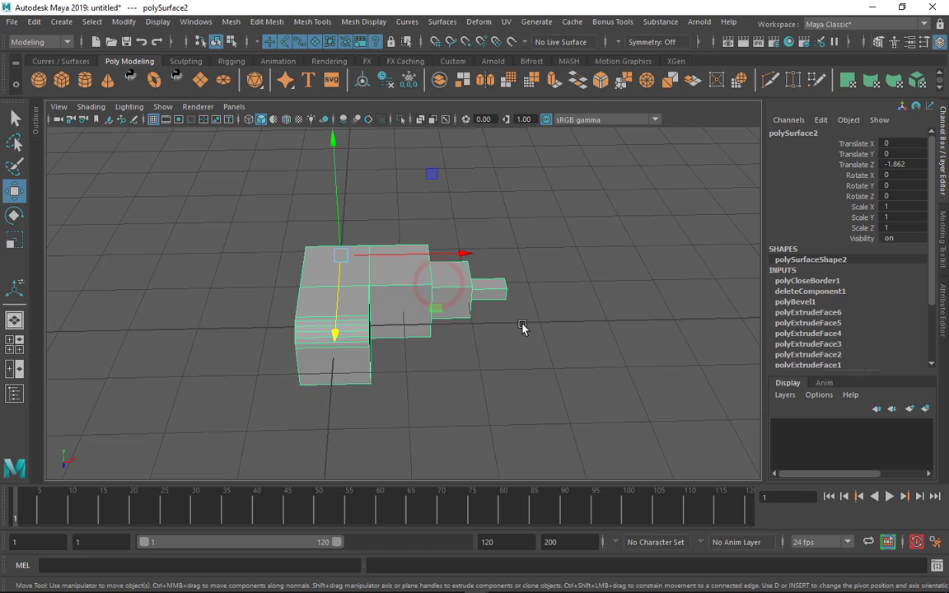
right_click_drag(405, 256, 403, 252)
left_click_drag(404, 205, 543, 365)
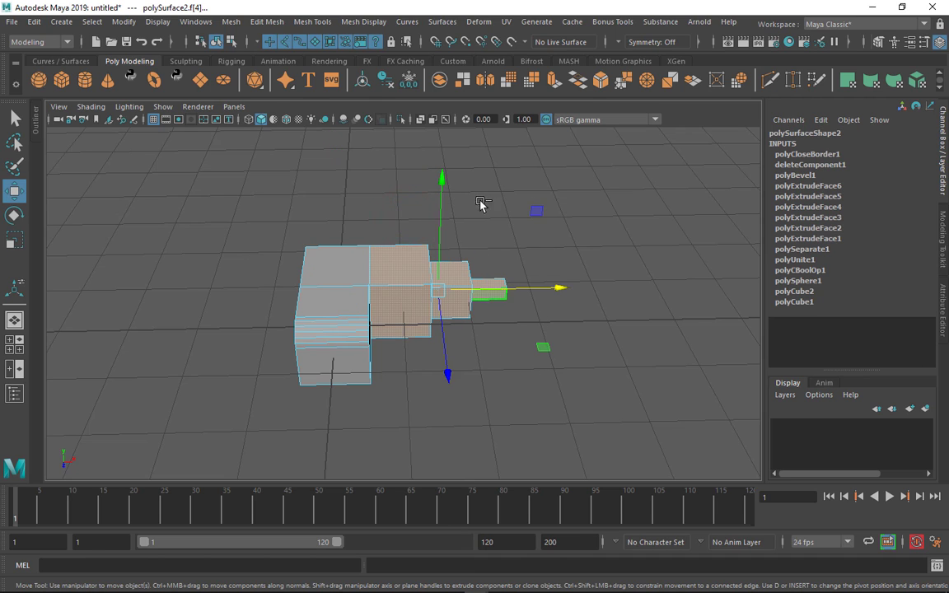
right_click_drag(483, 193, 483, 195, "shift")
right_click_drag(497, 237, 462, 406, "shift")
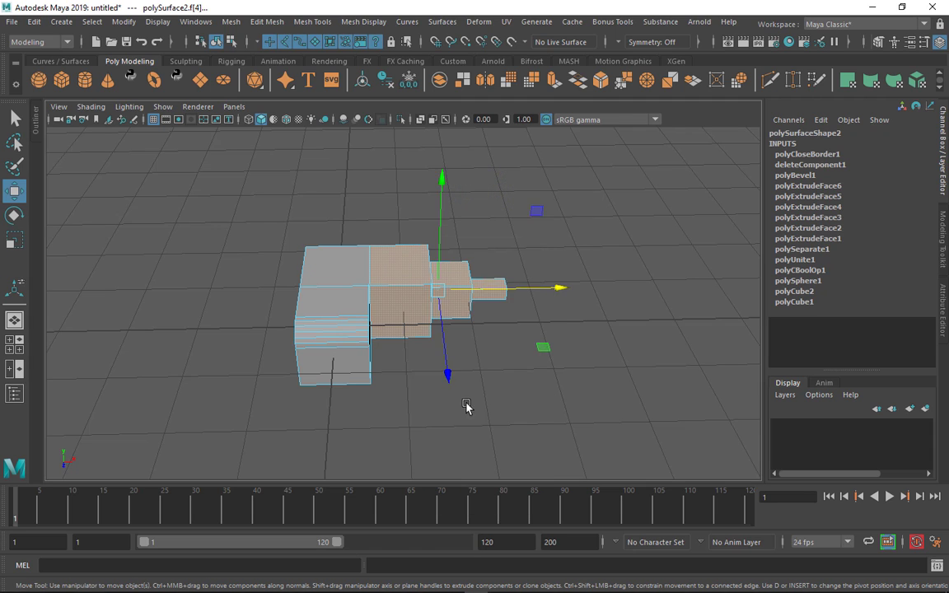
left_click(598, 439)
Move the extracted stepped piece along X to about 1.69, away from the bevelled block.
right_click_drag(360, 278, 394, 229)
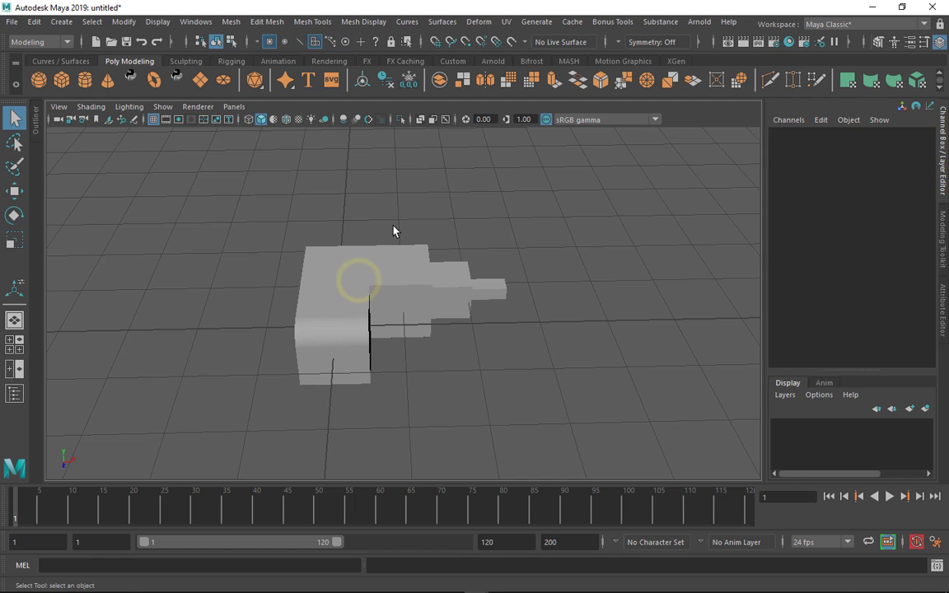
left_click(396, 312)
key("w")
left_click_drag(434, 265, 569, 262)
Inspect the open side of the bevelled block and the extracted stepped piece from several angles.
left_click(364, 345)
left_click_drag(492, 312, 450, 239, "alt")
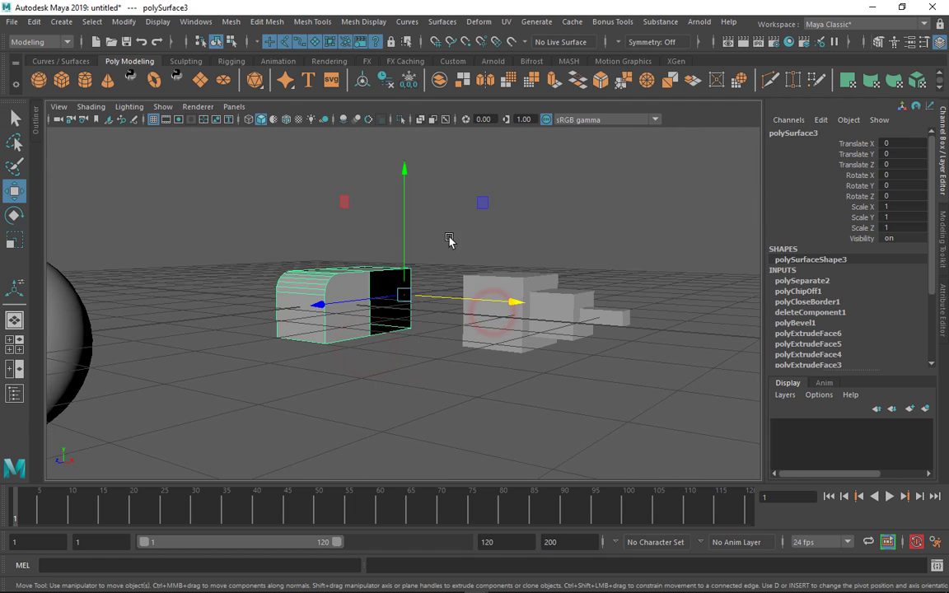
left_click(461, 222)
left_click_drag(591, 228, 546, 257, "alt")
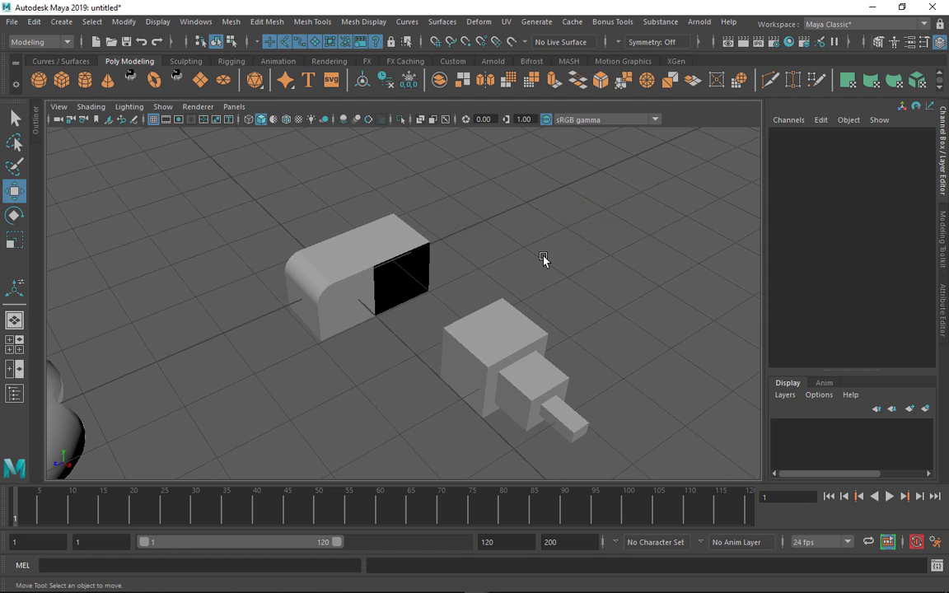
left_click_drag(411, 341, 383, 337, "alt")
middle_click_drag(383, 337, 544, 326, "alt")
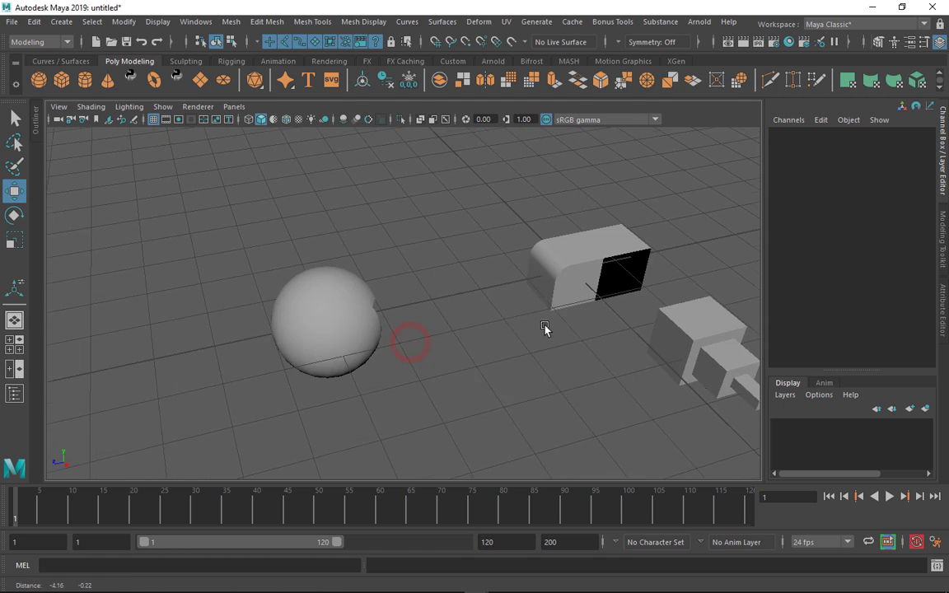
left_click_drag(544, 328, 534, 316, "alt")
middle_click_drag(534, 316, 354, 324, "alt")
right_click_drag(353, 323, 450, 338, "alt")
left_click(450, 340)
left_click_drag(453, 365, 392, 312, "alt")
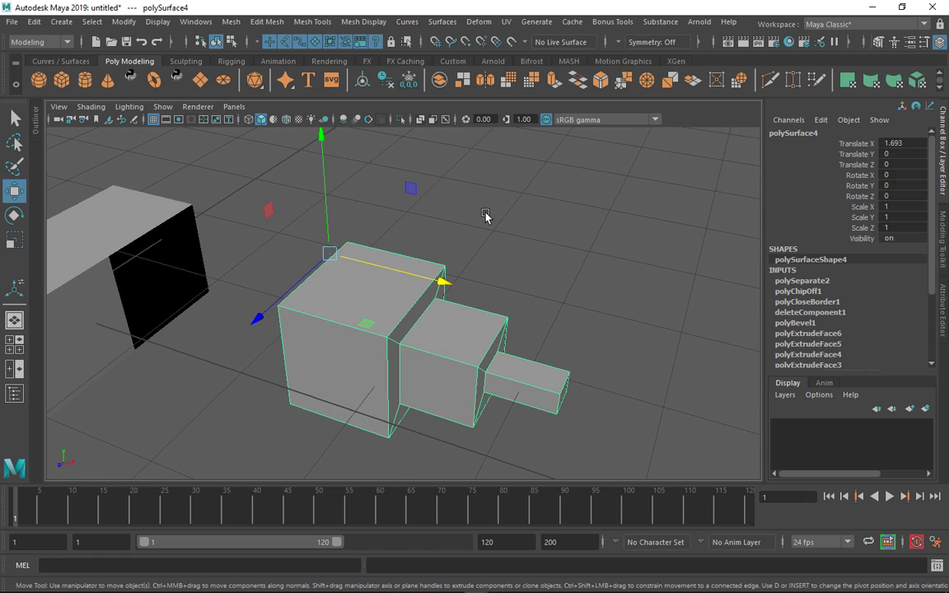
Smooth the extracted stepped piece with 3 divisions.
right_click_drag(486, 216, 464, 286, "shift")
left_click(482, 264)
middle_click_drag(504, 328, 453, 274, "alt")
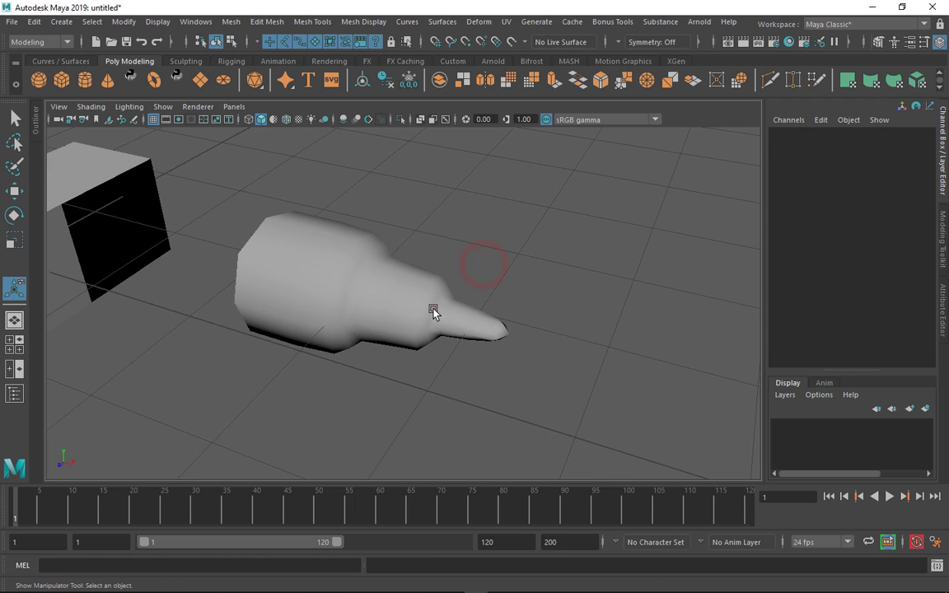
left_click(434, 310)
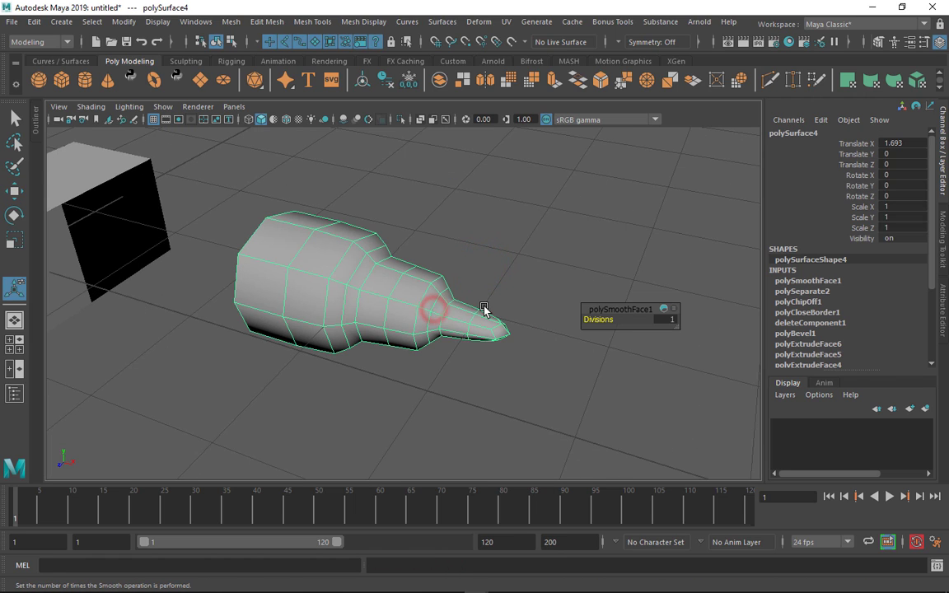
left_click(670, 321)
type("2")
key("Return")
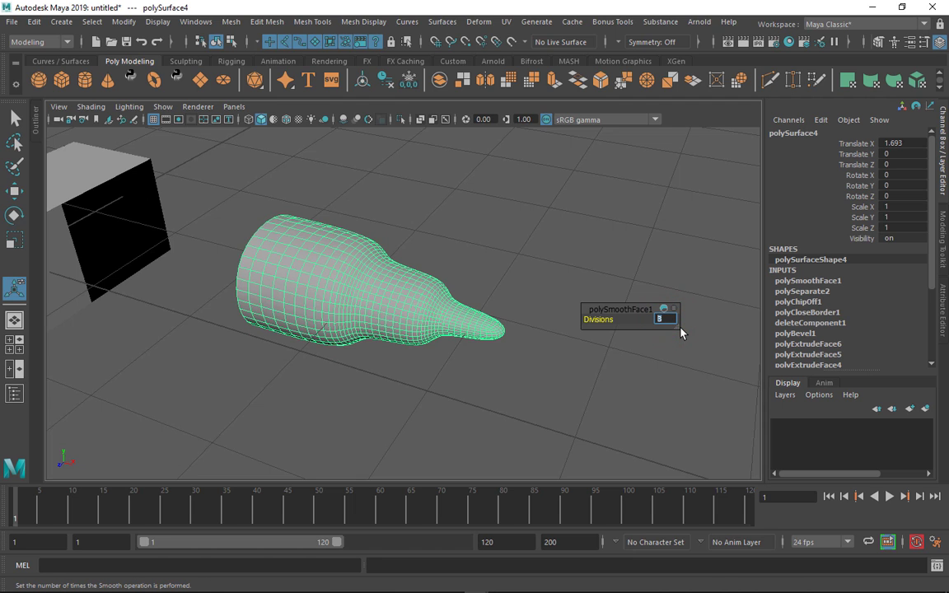
Examine the smoothed piece from several angles, including its open end, alongside the bevelled block and the sphere.
left_click(527, 224)
left_click_drag(470, 264, 372, 271, "alt")
left_click(369, 270)
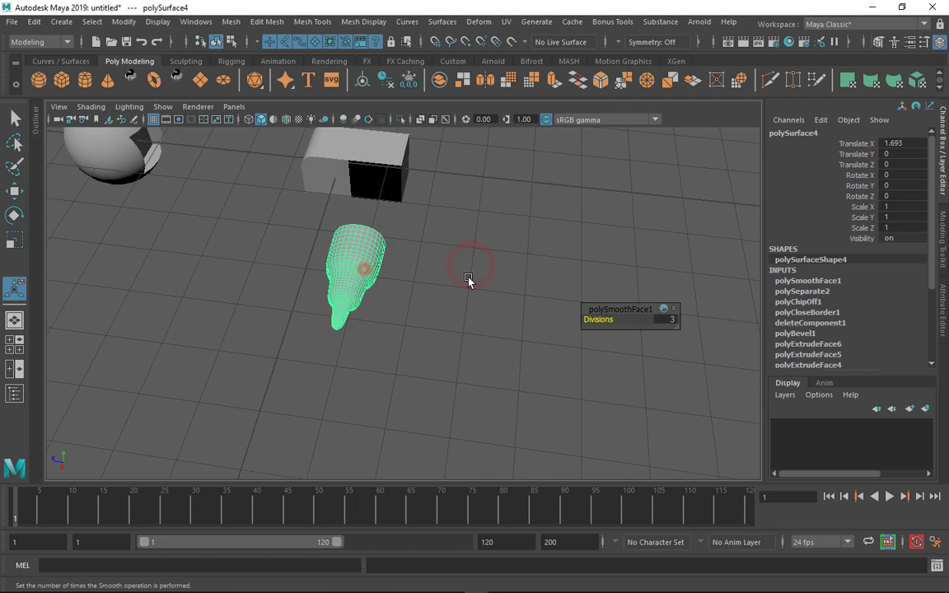
left_click_drag(471, 282, 497, 329, "alt")
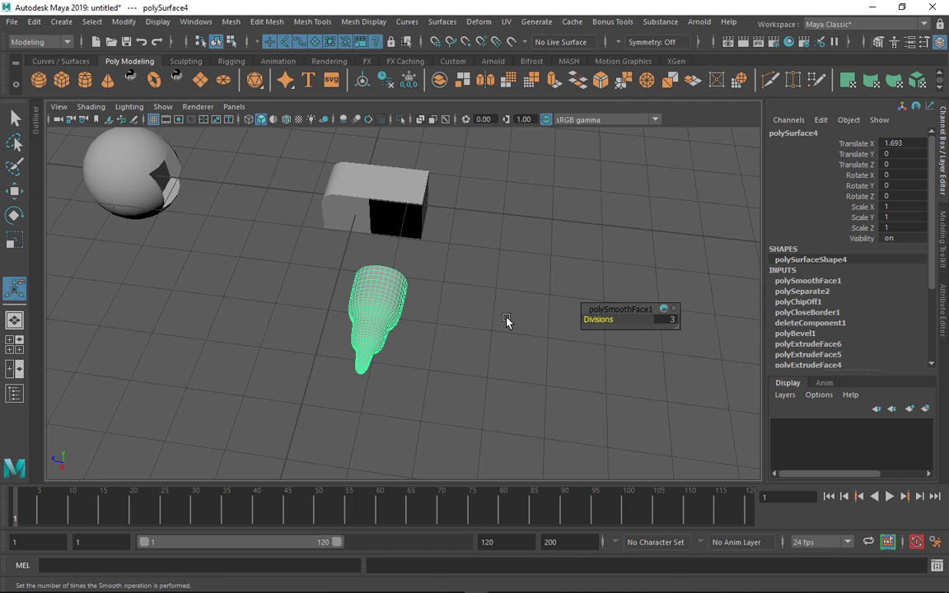
left_click_drag(506, 314, 397, 322, "alt")
middle_click_drag(397, 322, 388, 356, "alt")
scroll(389, 350, "up", 3)
left_click(390, 337)
left_click_drag(497, 283, 523, 324, "alt")
left_click(548, 312)
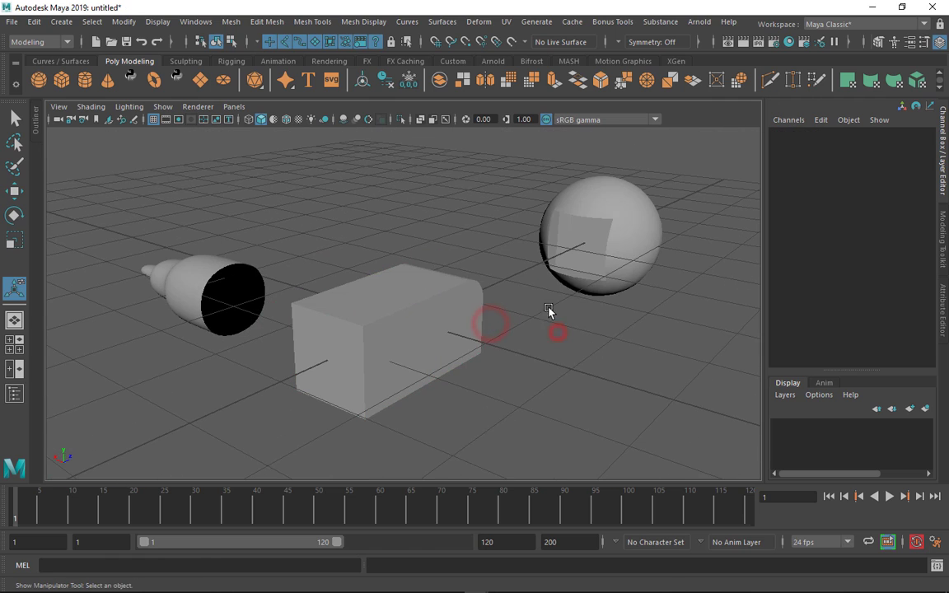
Create a polygon cube and move it along Z to about -5.945, clear of the bevelled block.
right_click(519, 269, "shift")
right_click_drag(519, 268, 519, 305, "shift")
scroll(511, 306, "down", 4)
left_click_drag(489, 311, 408, 329, "alt")
key("w")
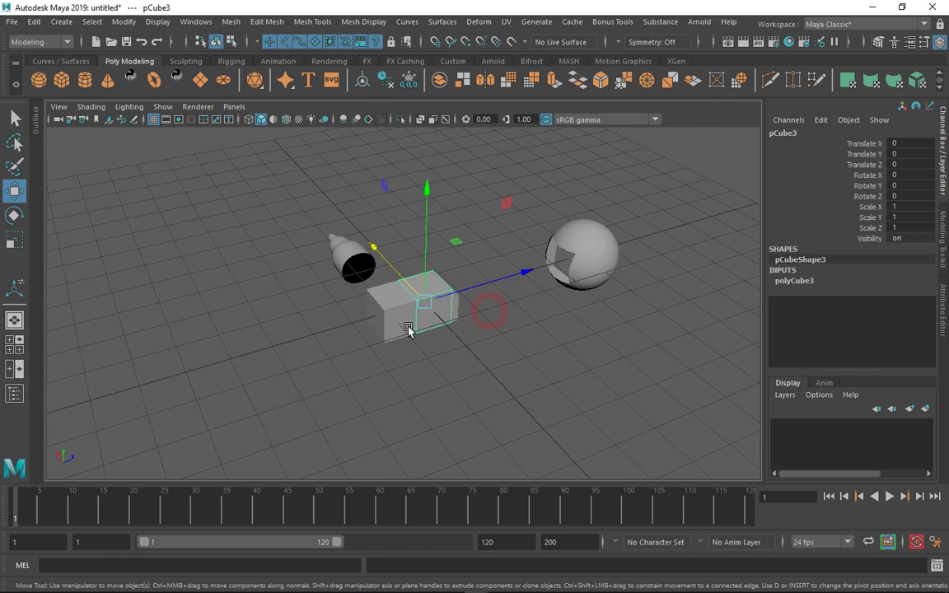
left_click_drag(483, 290, 282, 343)
left_click(278, 392)
Insert four vertical edge loops into the new cube, spaced along its Z direction with the Insert Edge Loop tool.
middle_click_drag(312, 382, 442, 307, "alt")
scroll(442, 307, "up", 4)
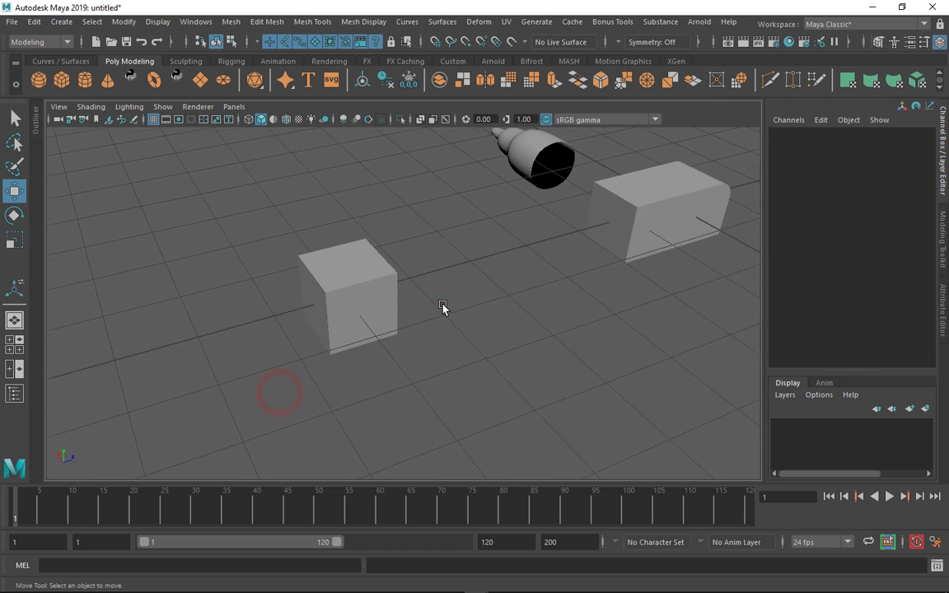
left_click_drag(442, 306, 416, 301, "alt")
middle_click_drag(416, 300, 430, 362, "alt")
right_click_drag(430, 365, 445, 314, "alt")
left_click(445, 314)
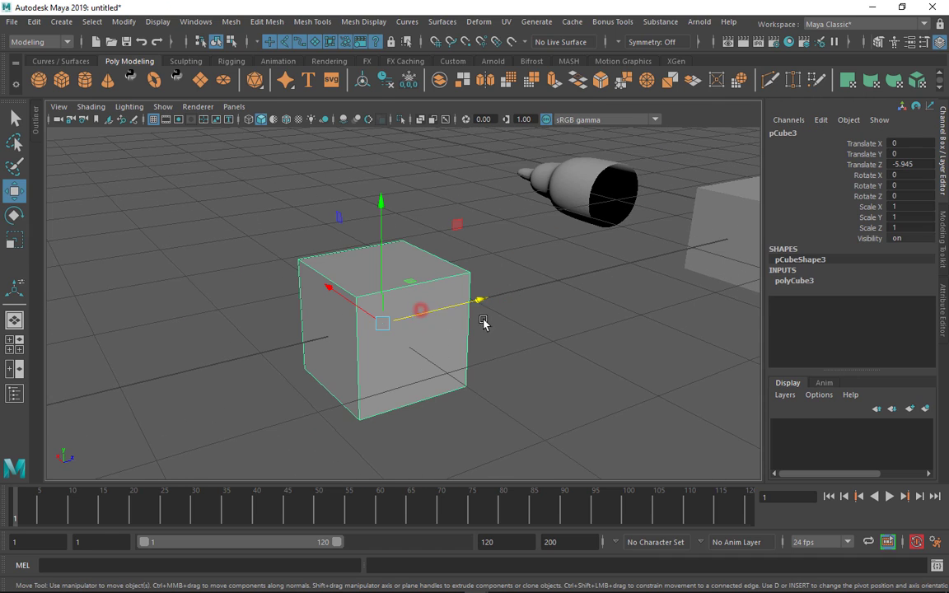
right_click_drag(459, 244, 378, 265, "shift")
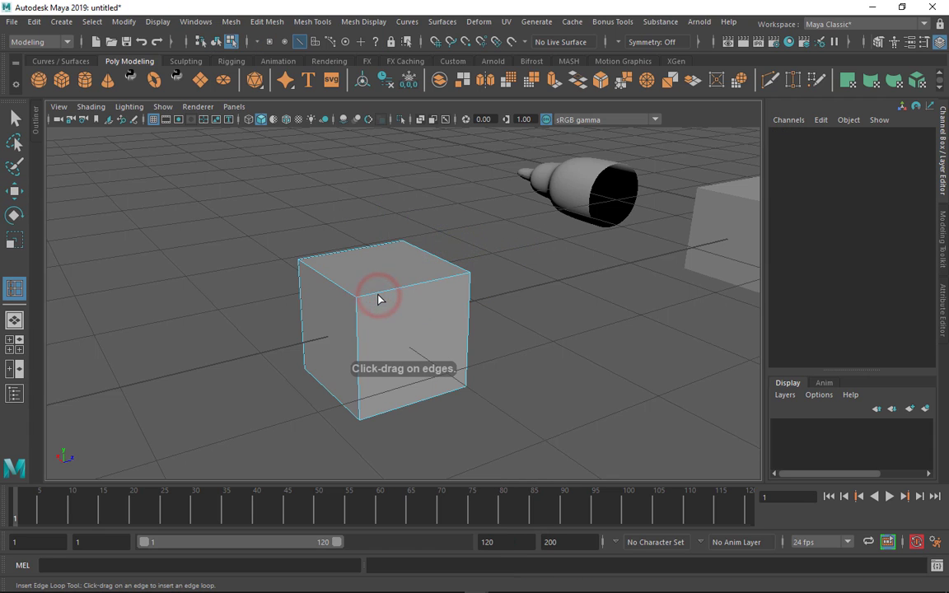
left_click(377, 300)
left_click(377, 296)
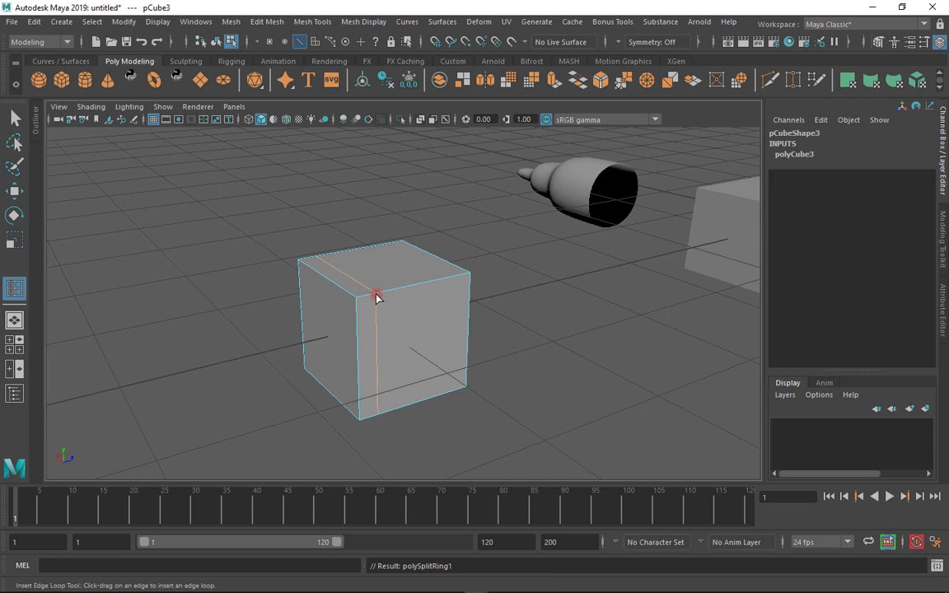
left_click(398, 290)
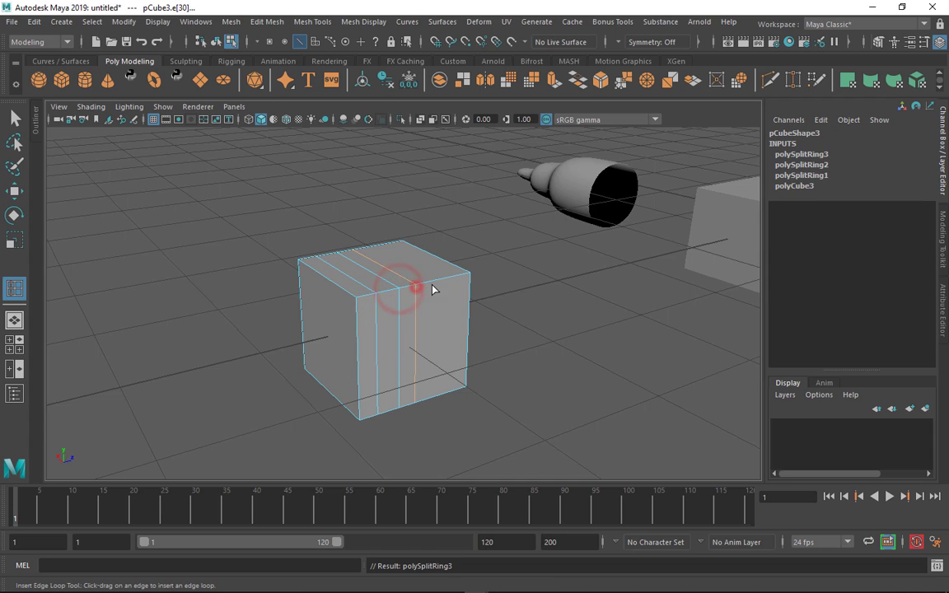
left_click(415, 290)
left_click(442, 280)
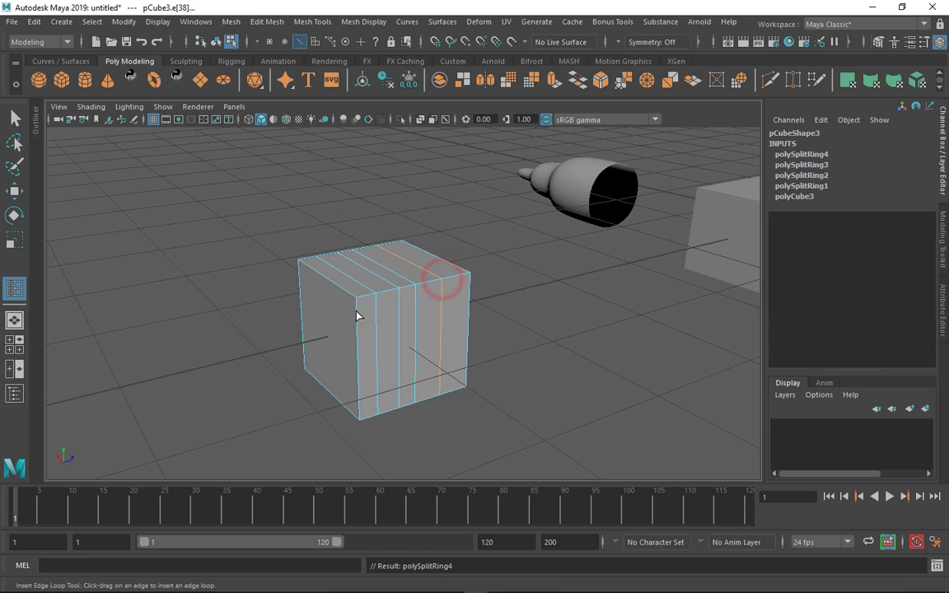
Insert five vertical edge loops into the cube, perpendicular to the existing four, to form a grid on its top face.
left_click_drag(381, 356, 432, 360, "alt")
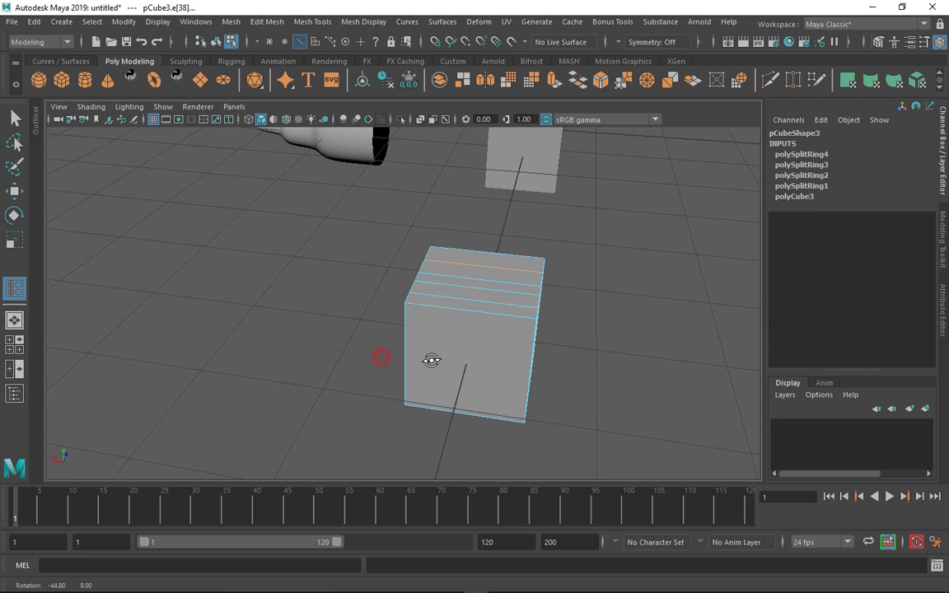
left_click(516, 337)
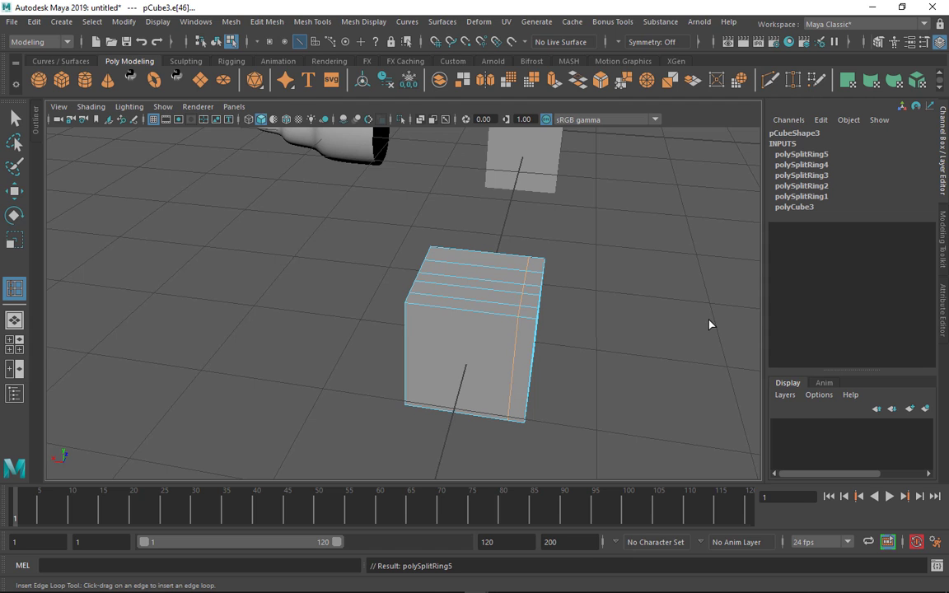
left_click_drag(521, 332, 597, 330, "alt")
right_click_drag(597, 330, 609, 331, "alt")
middle_click_drag(610, 331, 472, 345, "alt")
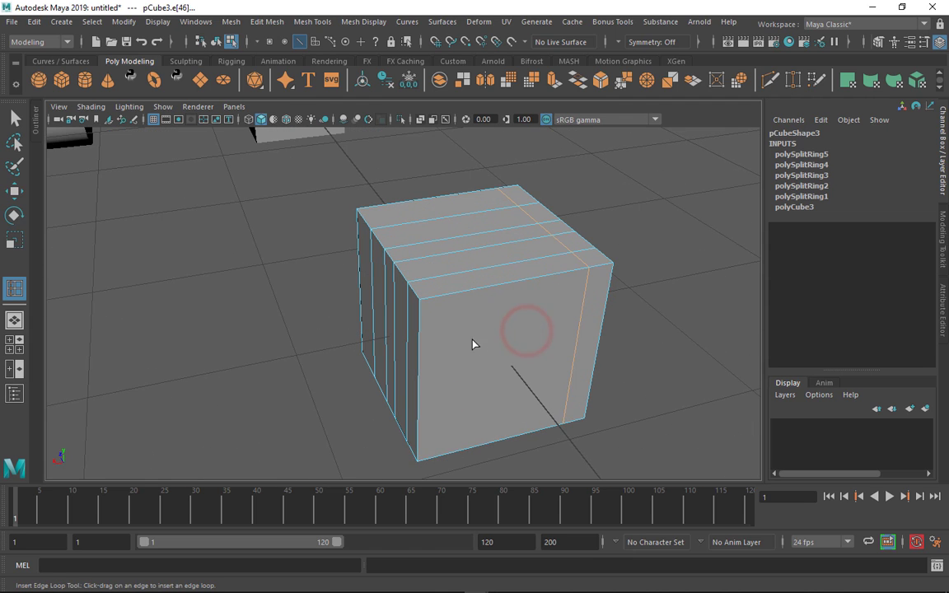
left_click(445, 294)
left_click(524, 279)
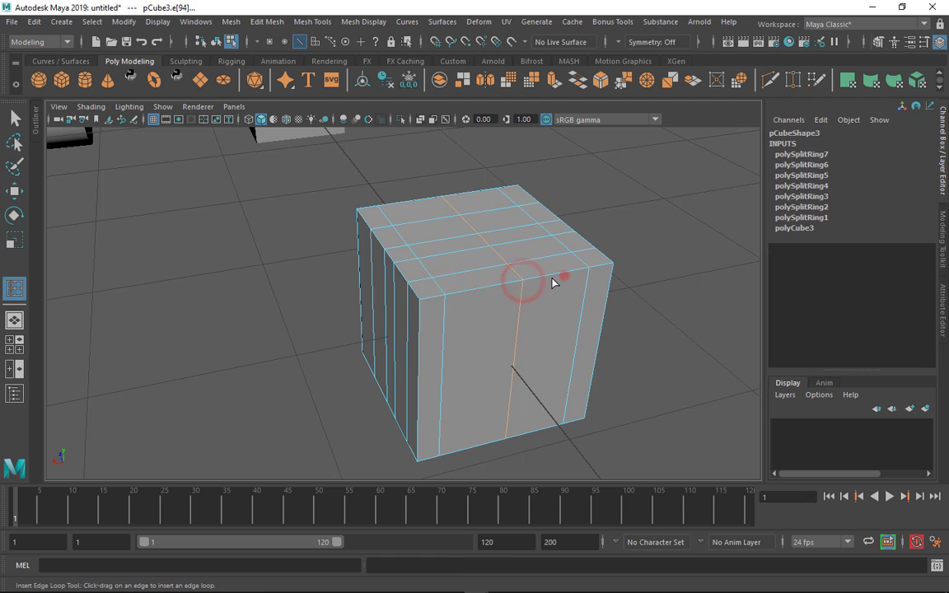
left_click(564, 276)
left_click(478, 284)
left_click(547, 276)
Insert two horizontal edge loops around the cube's sides, one near the top and one near the bottom.
left_click_drag(516, 351, 449, 279, "alt")
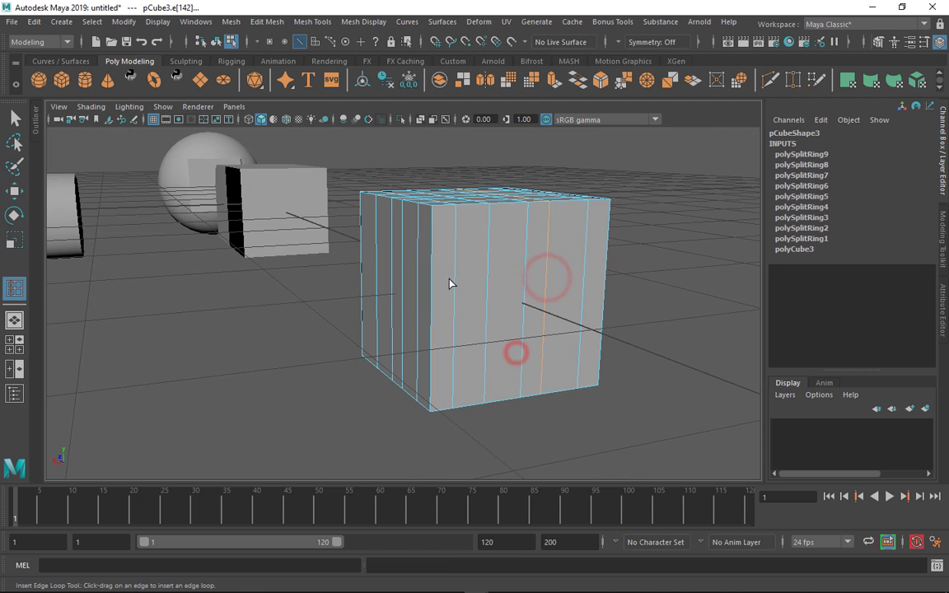
left_click(434, 246)
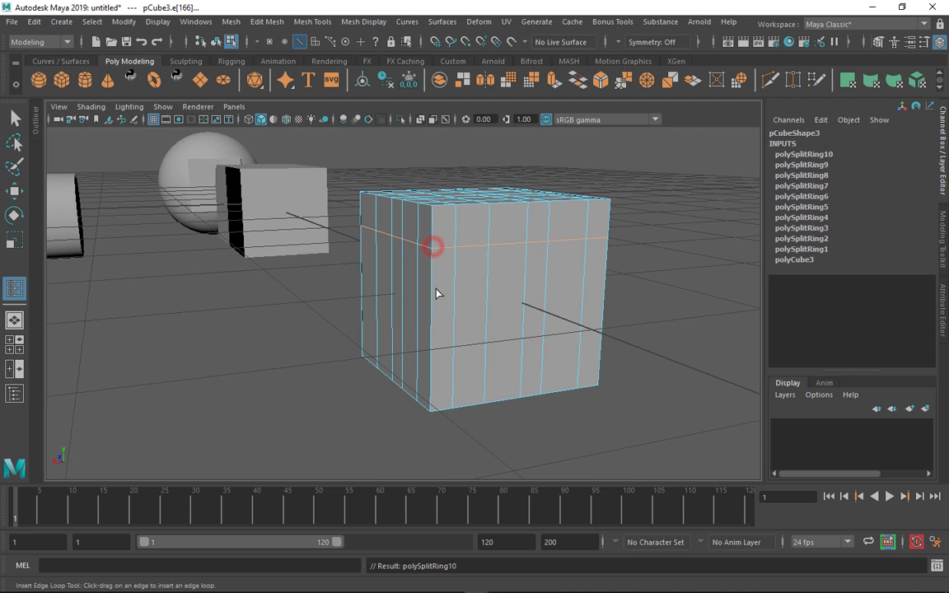
left_click(424, 372)
left_click_drag(451, 356, 483, 388, "alt")
key("w")
left_click(661, 416)
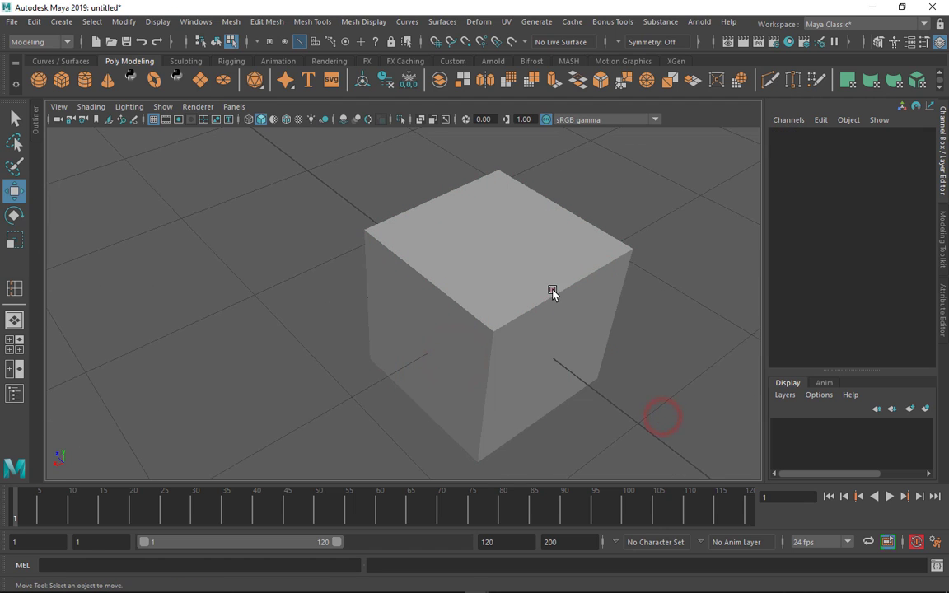
Cut a curved line of edges across the cube's top face with the Multi-Cut tool, starting from a grid vertex on its border.
left_click(552, 290)
right_click_drag(528, 270, 512, 196)
left_click(569, 226)
left_click_drag(519, 303, 439, 352, "alt")
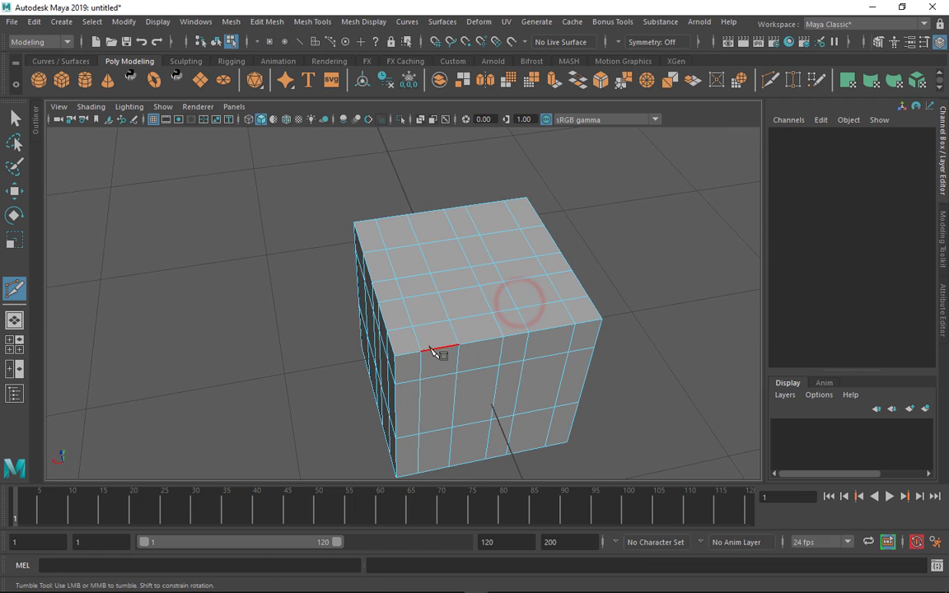
left_click(421, 353)
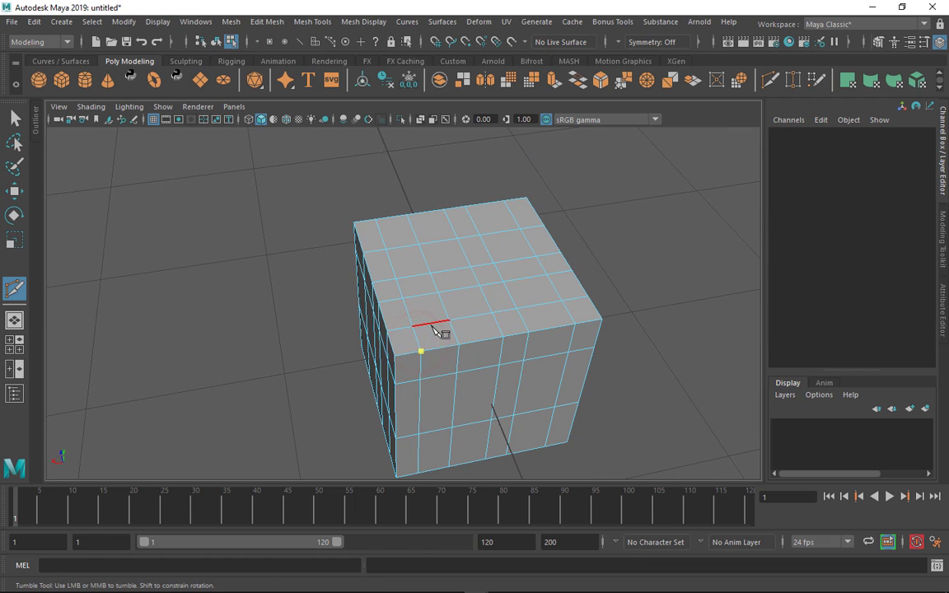
left_click(430, 323)
left_click(425, 294)
left_click(418, 275)
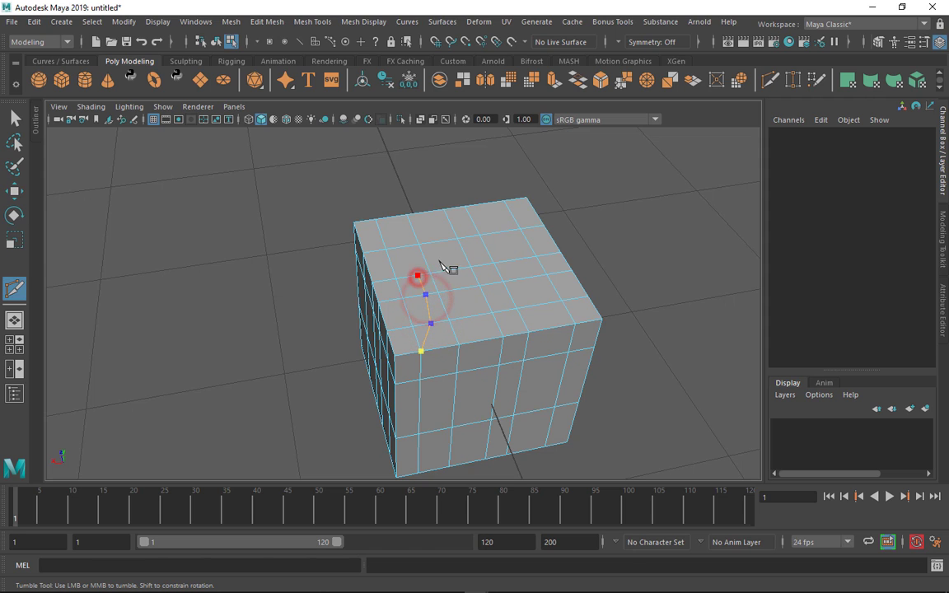
left_click(424, 252)
right_click(447, 241)
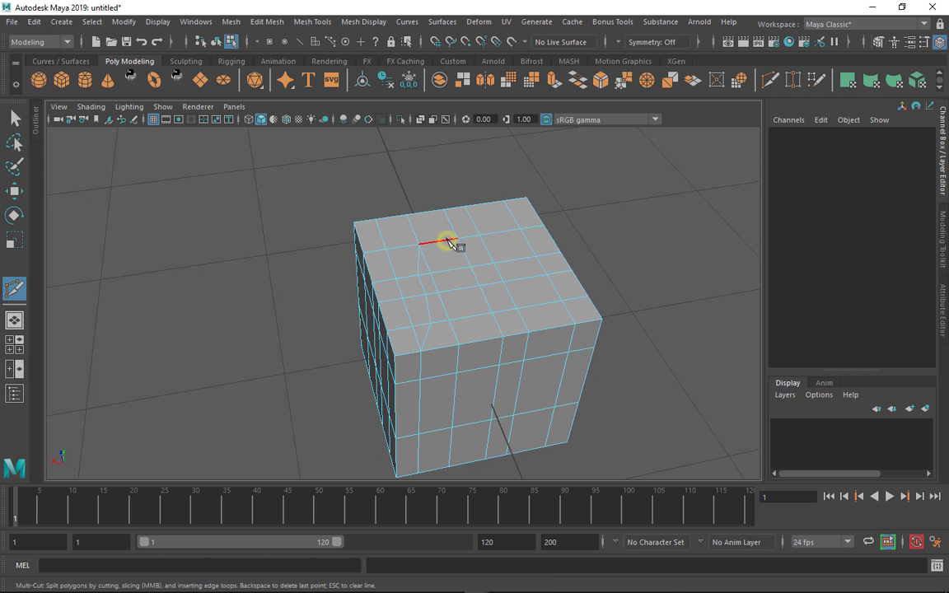
Cut a second curved line across the top face from the neighbouring border vertex to the end vertex of the first cut.
left_click_drag(504, 298, 464, 311, "alt")
left_click(389, 374)
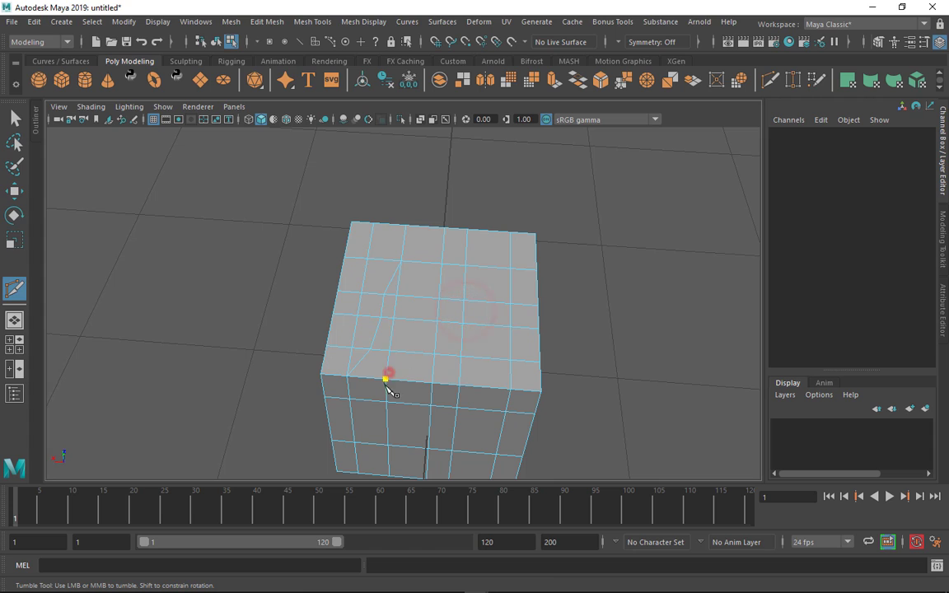
left_click(417, 352)
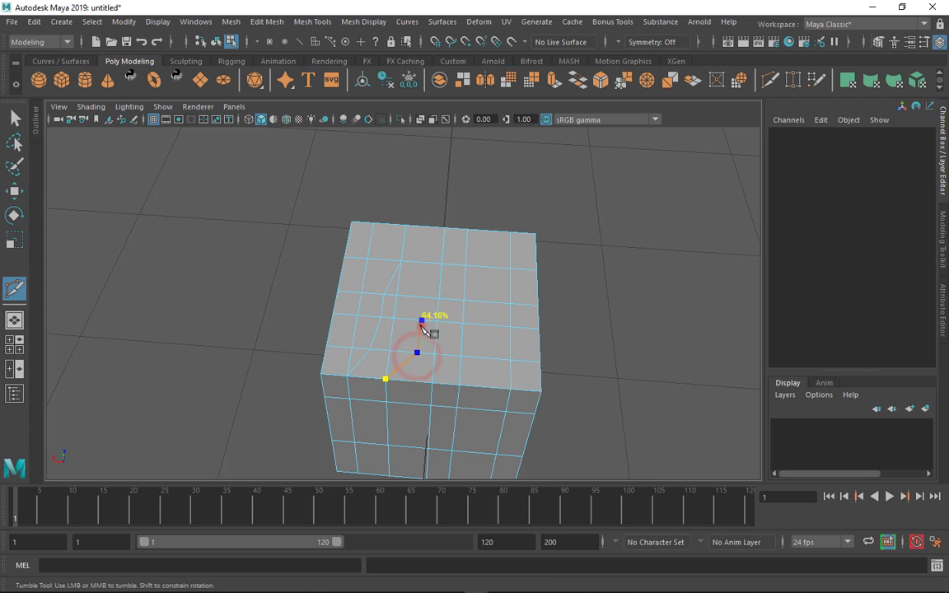
left_click(420, 321)
left_click(425, 297)
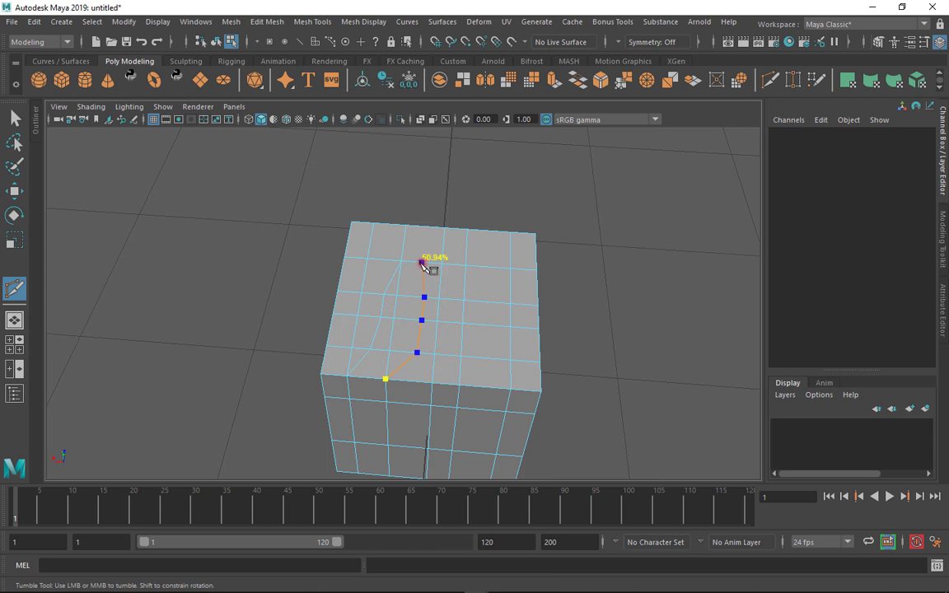
left_click_drag(422, 262, 399, 266)
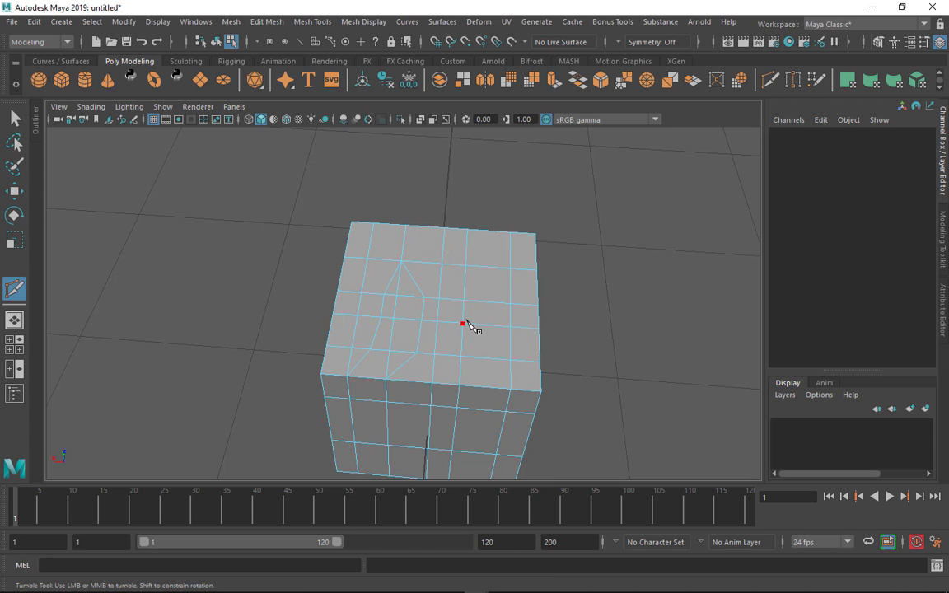
Cut a bent line down the cube's side face from a top-border vertex to the bottom vertex of the same loop.
left_click_drag(447, 390, 445, 272, "alt")
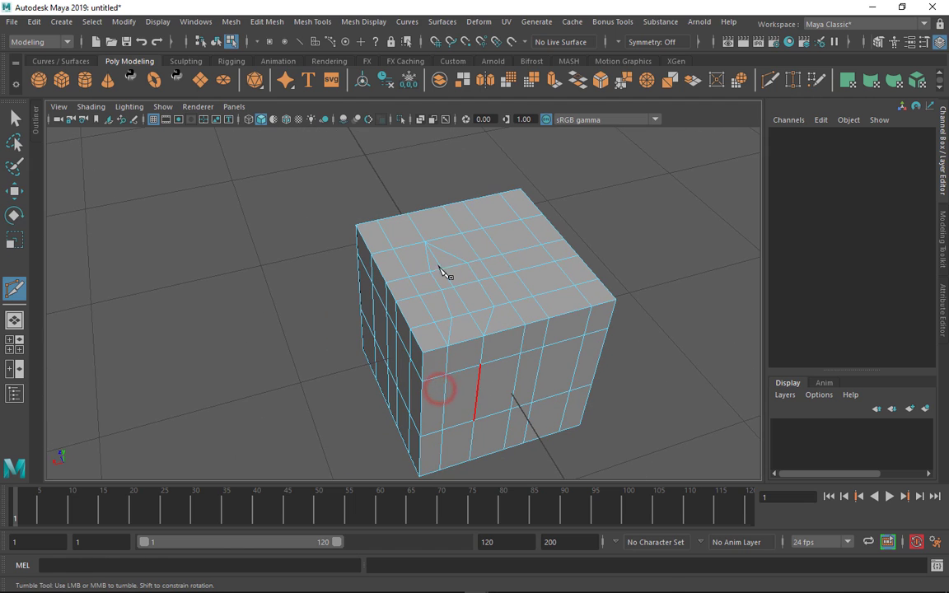
mouse_move(486, 350)
left_mouse_down("alt")
mouse_move(535, 339)
mouse_move(451, 335)
mouse_move(462, 335)
mouse_move(459, 356)
mouse_move(483, 333)
left_mouse_up("alt")
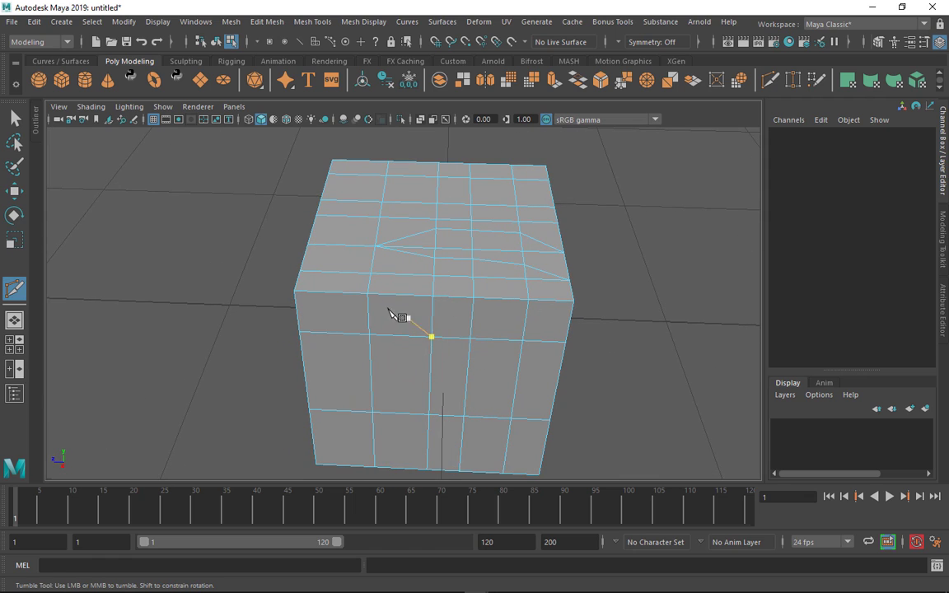
left_click(367, 294)
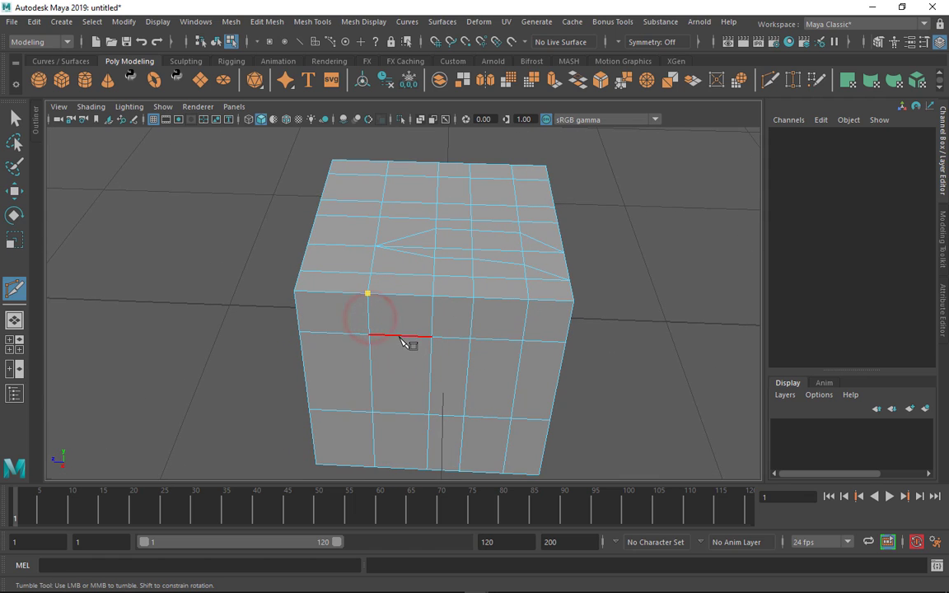
left_click(401, 335)
left_click(398, 412)
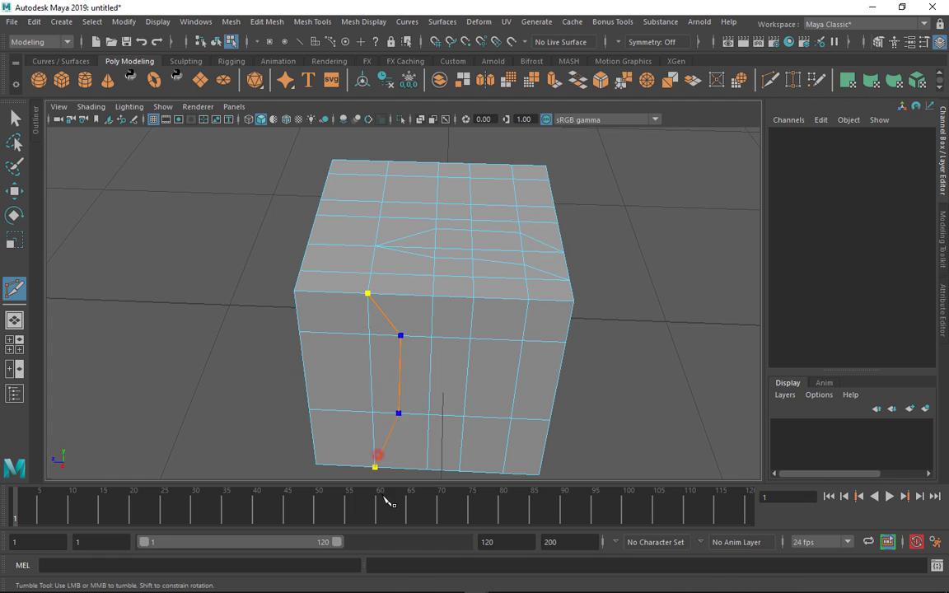
left_click(374, 467)
right_click(393, 421)
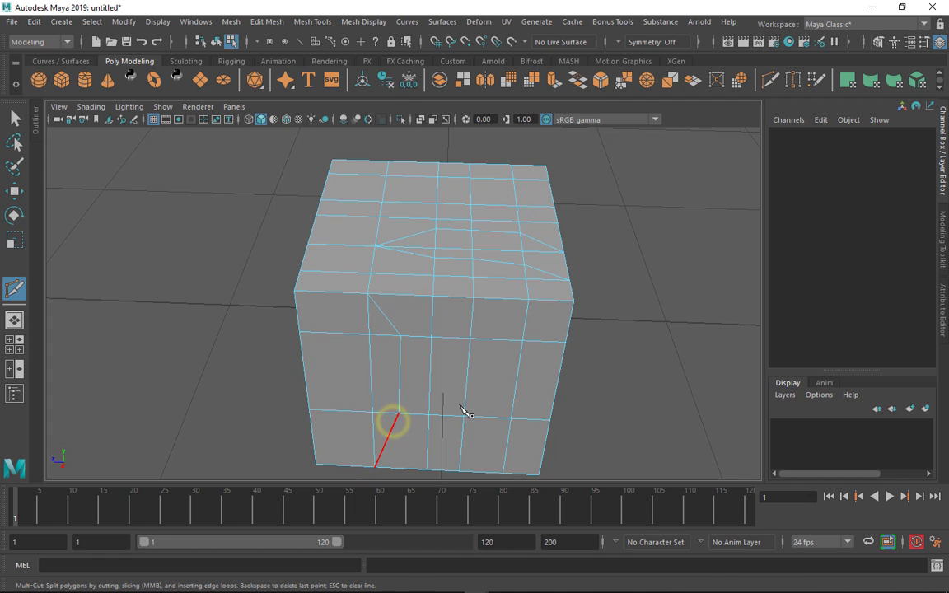
Leave the Multi-Cut tool and return to object mode with the whole cube selected.
scroll(487, 384, "down", 3)
mouse_move(476, 383)
left_mouse_down("alt")
mouse_move(553, 389)
mouse_move(477, 388)
left_mouse_up("alt")
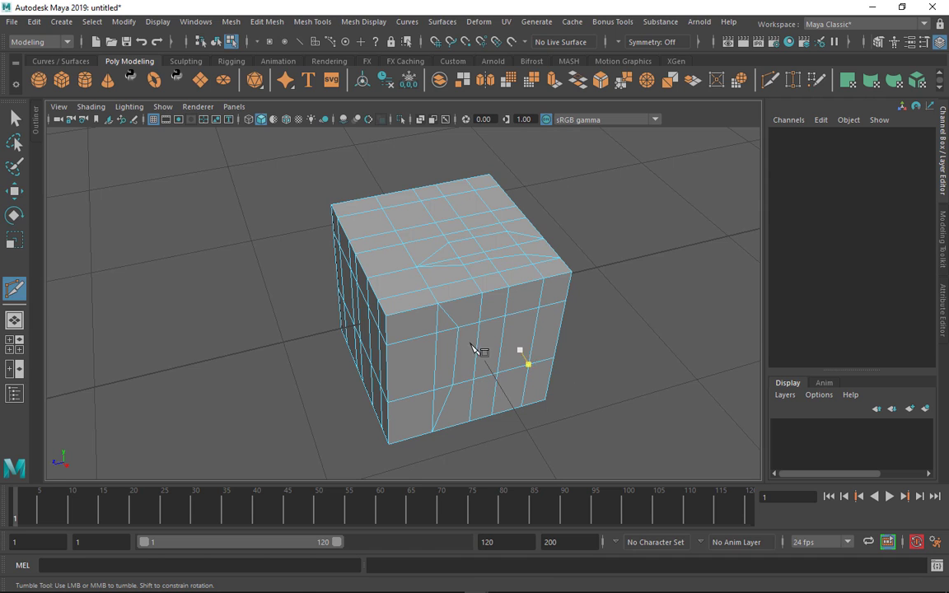
left_click_drag(476, 331, 534, 316, "alt")
key("w")
left_click(648, 356)
right_click_drag(450, 339, 504, 281)
left_click(515, 270)
left_click_drag(526, 299, 588, 294, "alt")
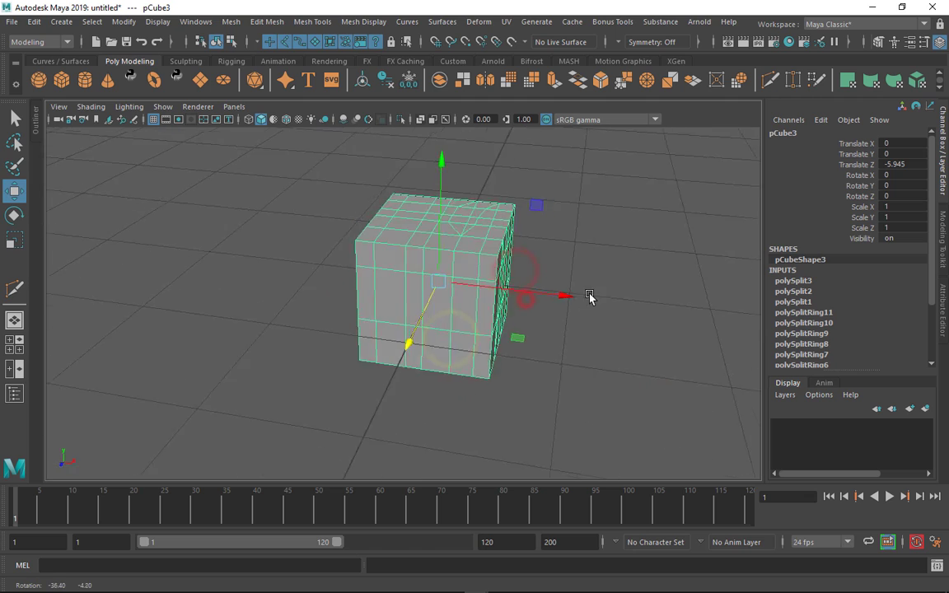
right_click_drag(590, 297, 492, 270, "alt")
left_click(492, 271)
right_click_drag(549, 229, 589, 235, "shift")
Harden all edges of the standalone sphere beside the bottle-shaped mesh to give it faceted shading.
left_click_drag(381, 269, 260, 410, "alt")
left_click_drag(191, 414, 702, 424)
scroll(634, 349, "down", 4)
middle_click_drag(631, 344, 568, 300, "alt")
left_click(568, 299)
scroll(563, 314, "up", 7)
scroll(562, 318, "down", 3)
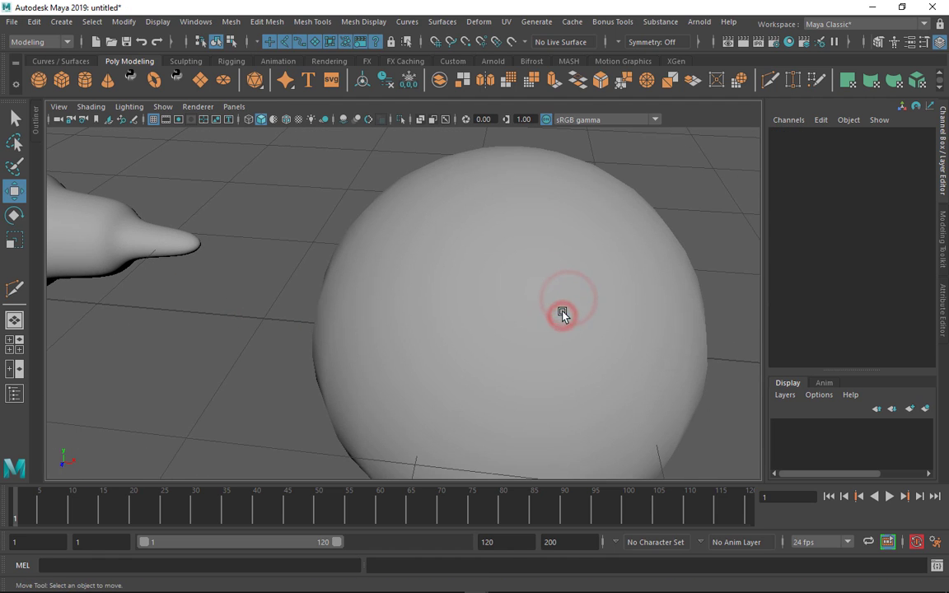
left_click(498, 309)
scroll(536, 308, "down", 3)
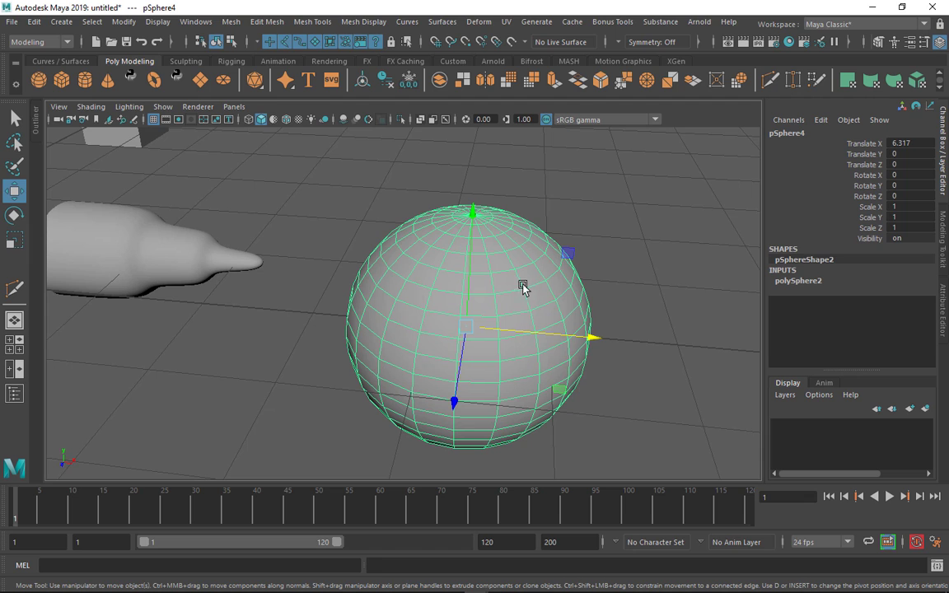
scroll(519, 352, "down", 3)
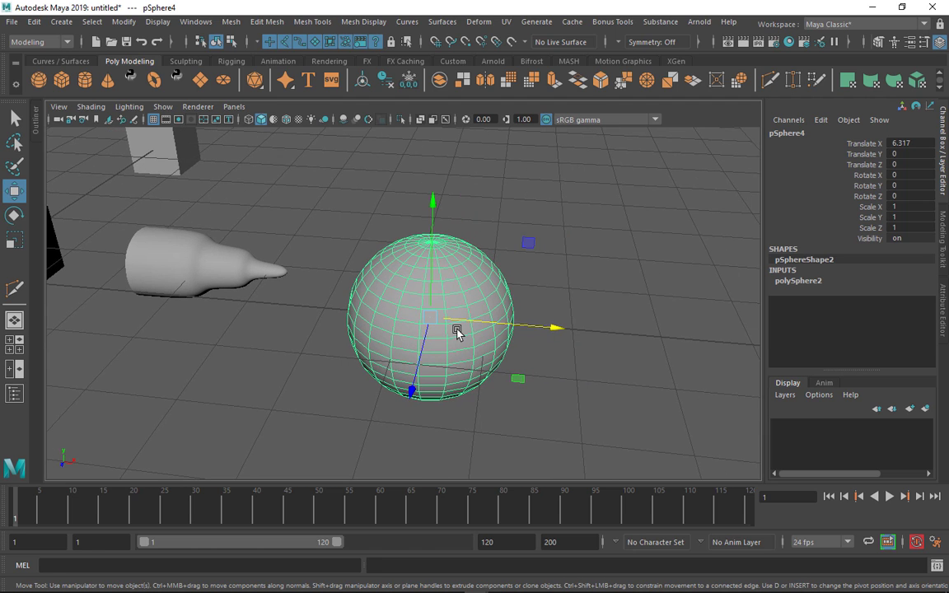
scroll(458, 331, "up", 5)
middle_click_drag(482, 336, 444, 320, "alt")
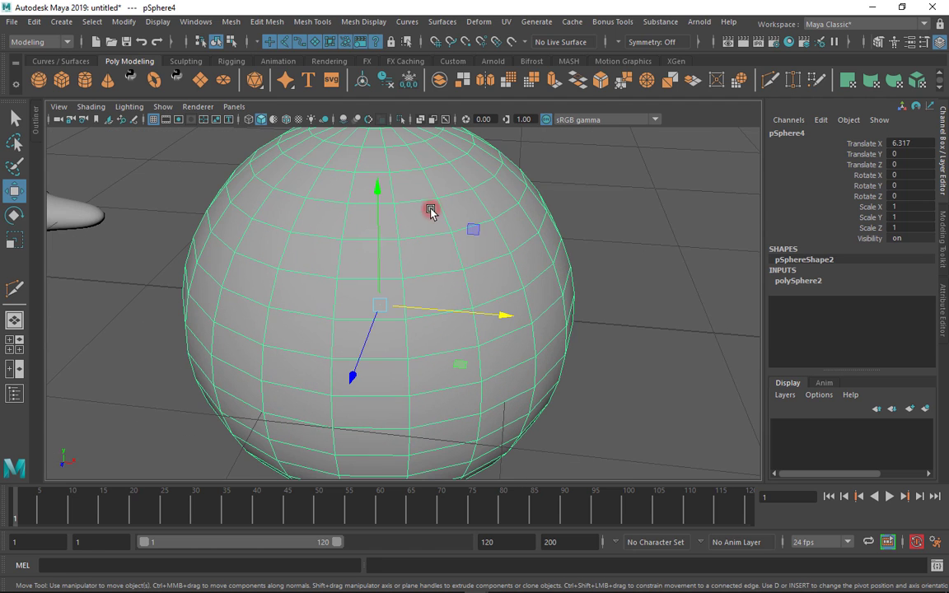
right_click(492, 197, "shift")
right_click_drag(493, 196, 599, 247, "shift")
left_click(660, 290)
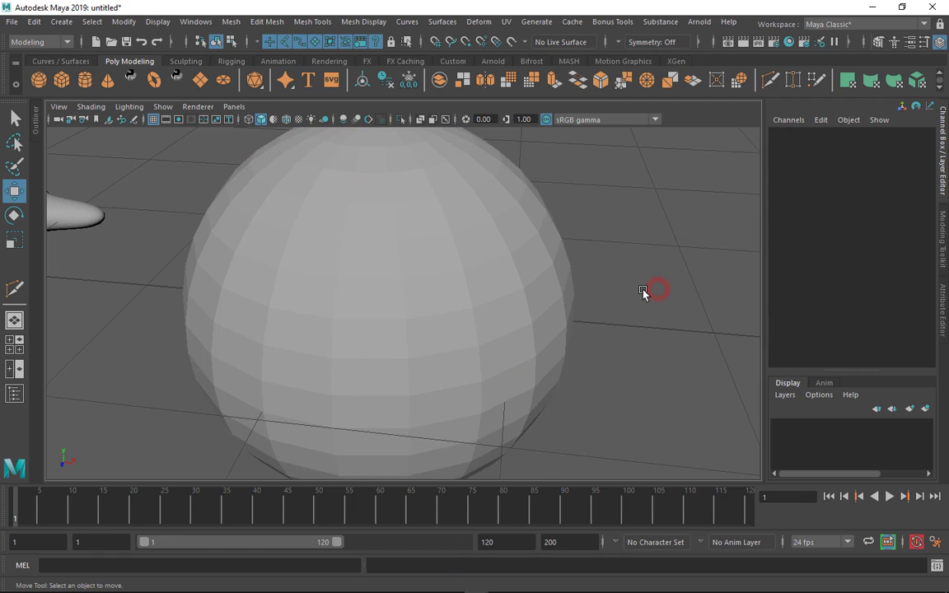
Soften all edges of the faceted sphere to give it smooth shading.
scroll(504, 309, "down", 5)
left_click_drag(501, 311, 617, 309, "alt")
middle_click_drag(617, 309, 449, 332, "alt")
scroll(449, 332, "up", 5)
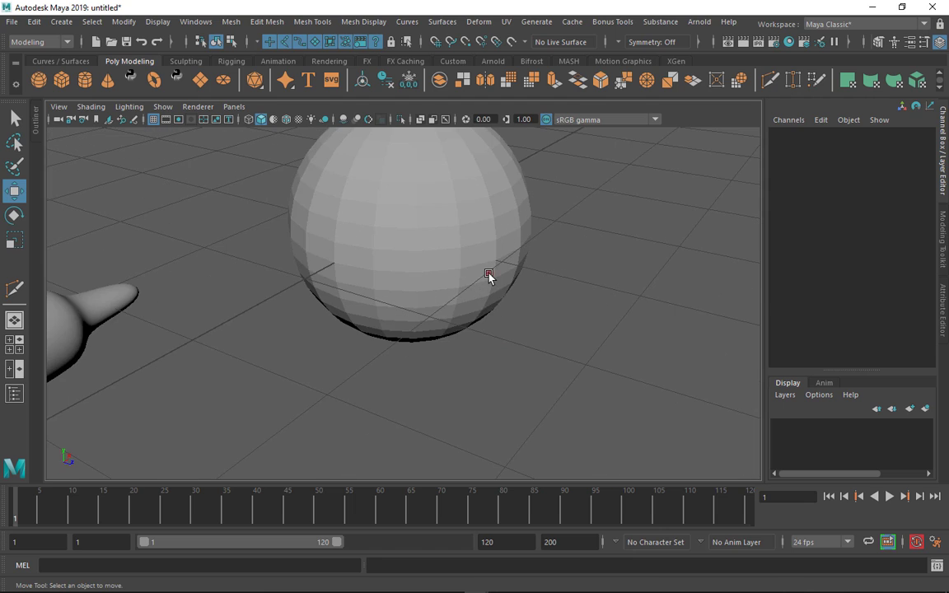
left_click(491, 274)
middle_click_drag(491, 275, 502, 360, "alt")
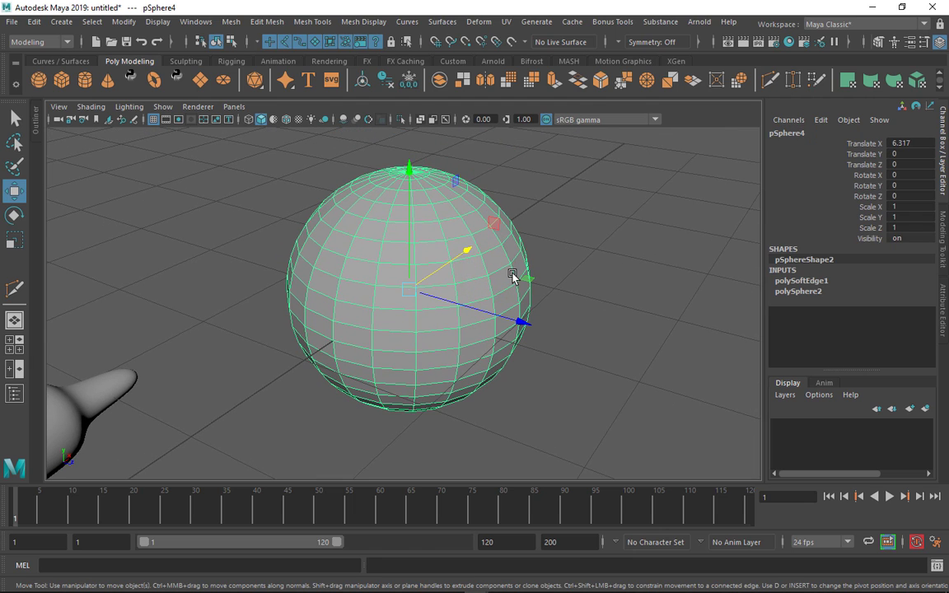
right_click_drag(463, 211, 561, 218, "shift")
left_click(578, 217)
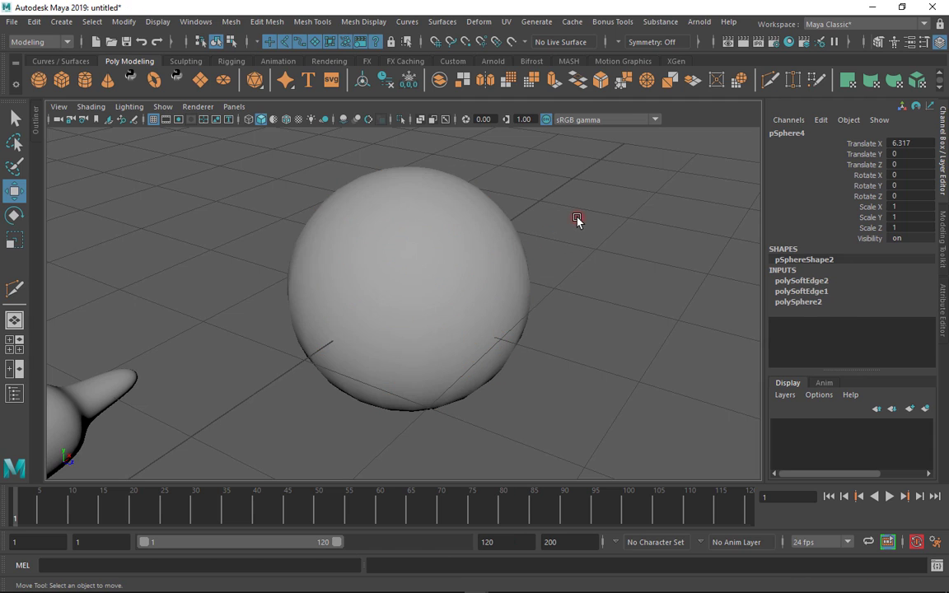
Try softening all edges of the block with the bevelled corner, and undo it.
left_click(470, 259)
scroll(471, 259, "down", 5)
middle_click_drag(430, 301, 541, 274, "alt")
scroll(540, 274, "down", 5)
left_click_drag(444, 314, 495, 303, "alt")
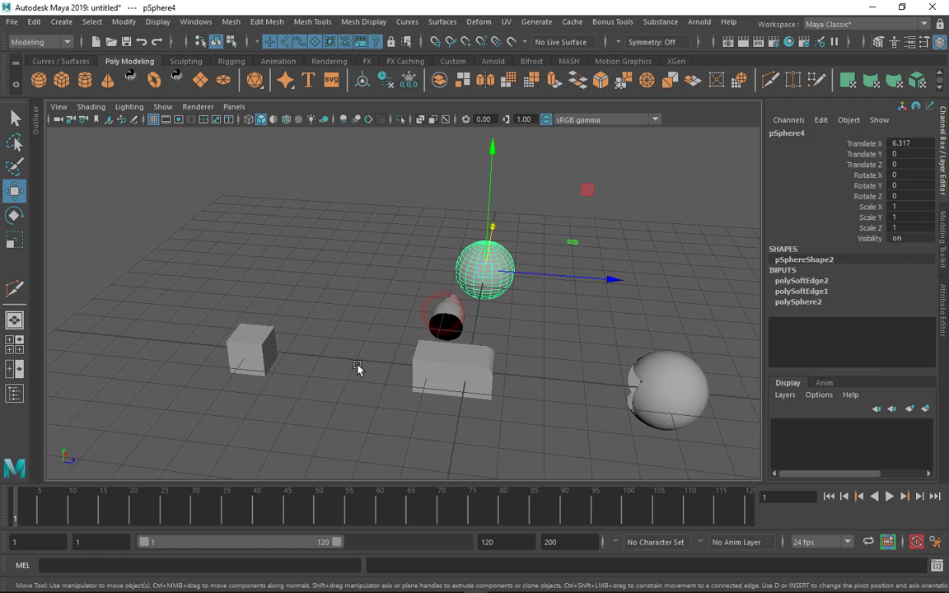
left_click(256, 360)
left_click(484, 368)
scroll(381, 388, "up", 3)
middle_click_drag(381, 387, 470, 329, "alt")
scroll(470, 335, "up", 5)
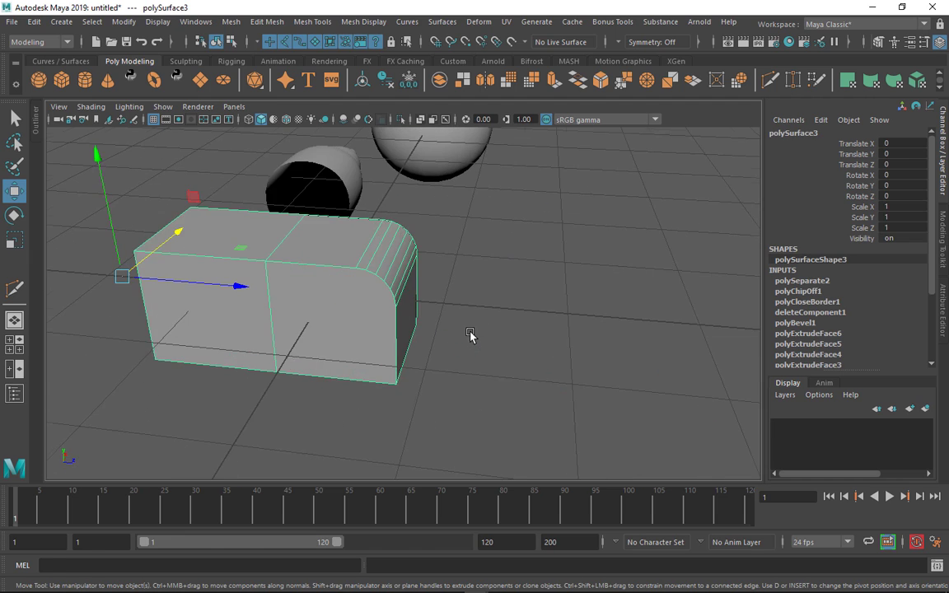
left_click_drag(470, 334, 327, 296, "alt")
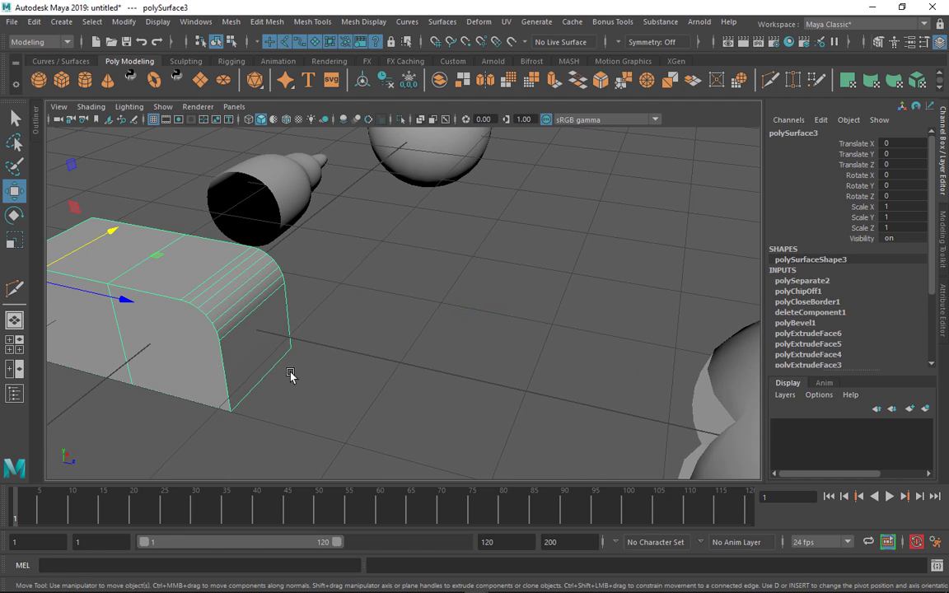
left_click_drag(290, 375, 378, 360, "alt")
mouse_move(349, 240)
right_mouse_down("shift")
mouse_move(352, 257)
mouse_move(383, 259)
mouse_move(462, 237)
mouse_move(481, 258)
right_mouse_up("shift")
left_click(481, 258)
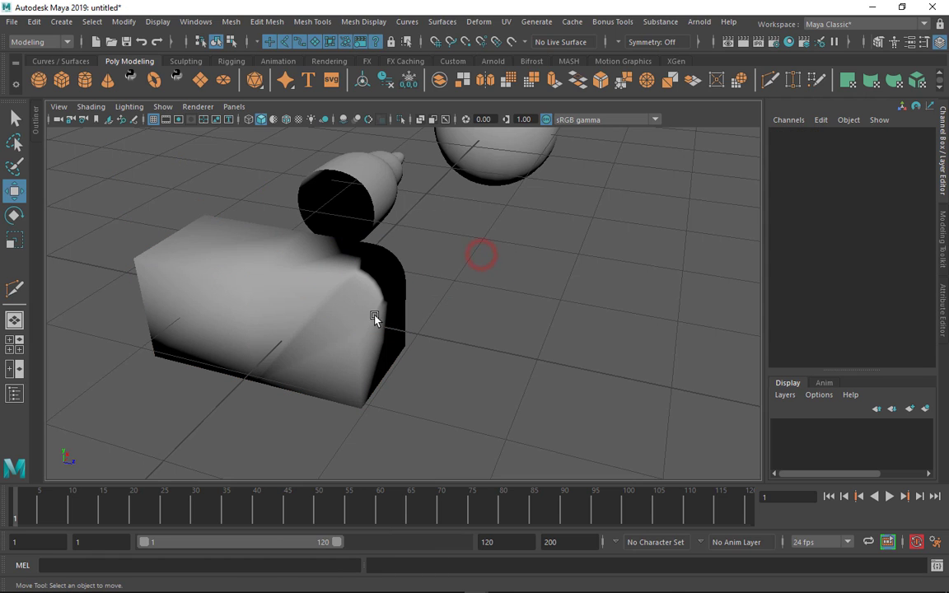
left_click(332, 338)
key("ctrl+z")
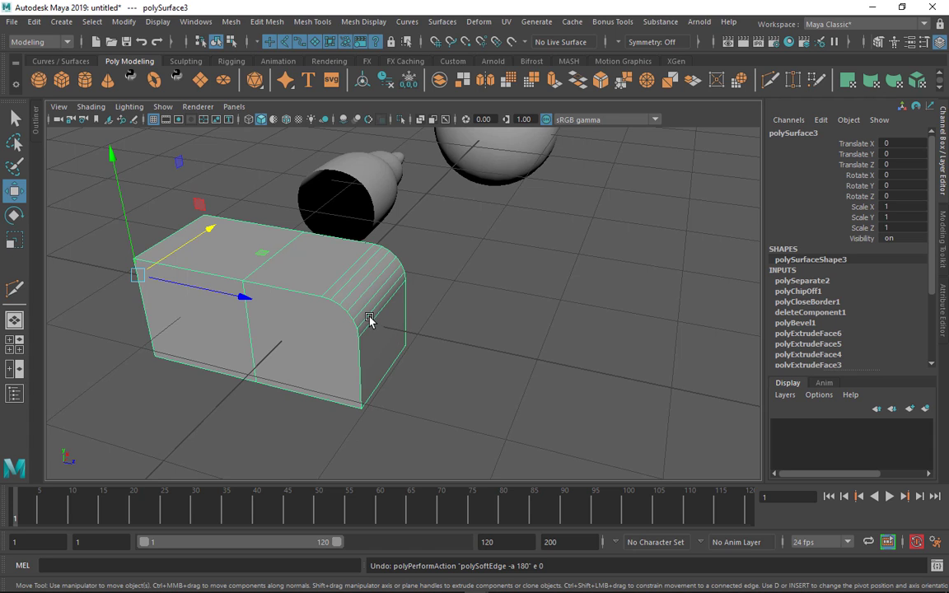
Soften the edges across the block's rounded bevel by angle, keeping the sharp edges between its flat faces hard.
right_click_drag(356, 239, 504, 275, "shift")
left_click(504, 272)
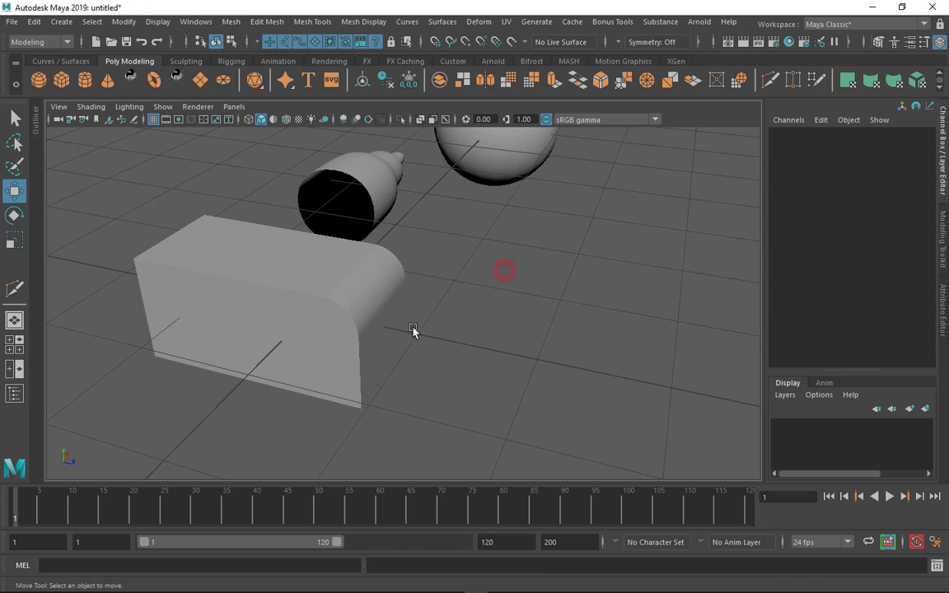
scroll(401, 330, "up", 5)
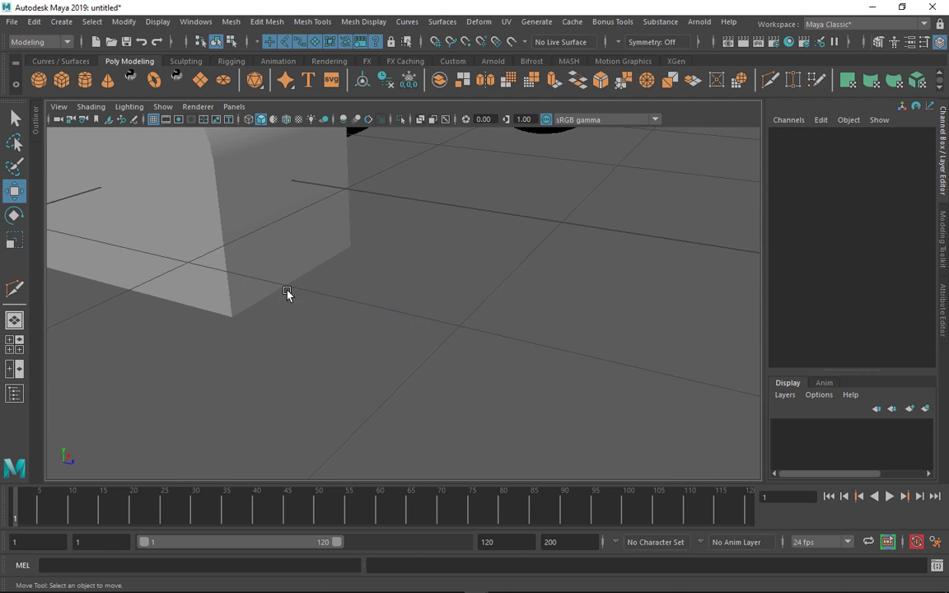
scroll(325, 326, "down", 5)
left_click_drag(356, 353, 264, 345, "alt")
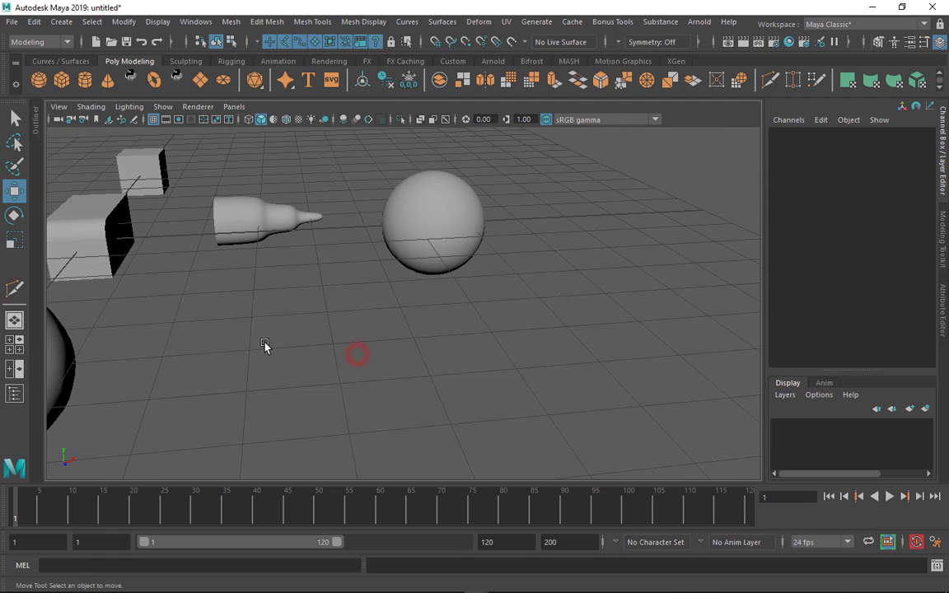
middle_click_drag(212, 321, 386, 355, "alt")
left_click_drag(389, 351, 457, 347, "alt")
scroll(459, 348, "down", 2)
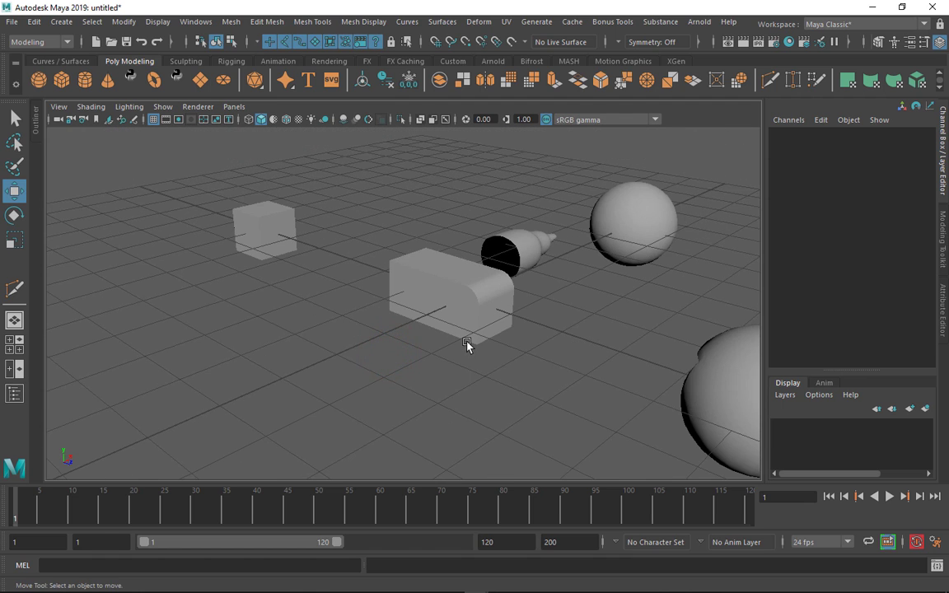
left_click_drag(438, 330, 454, 358, "alt")
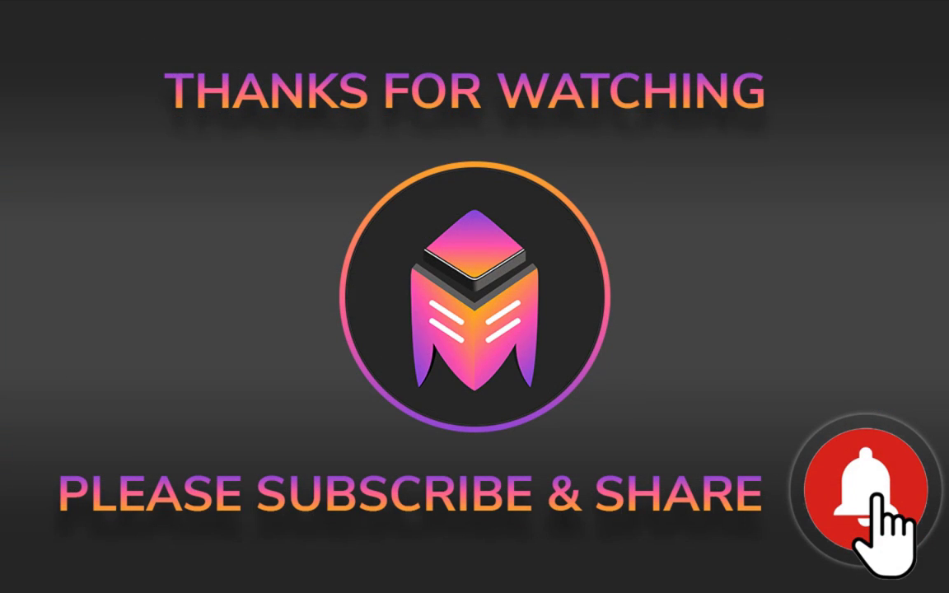